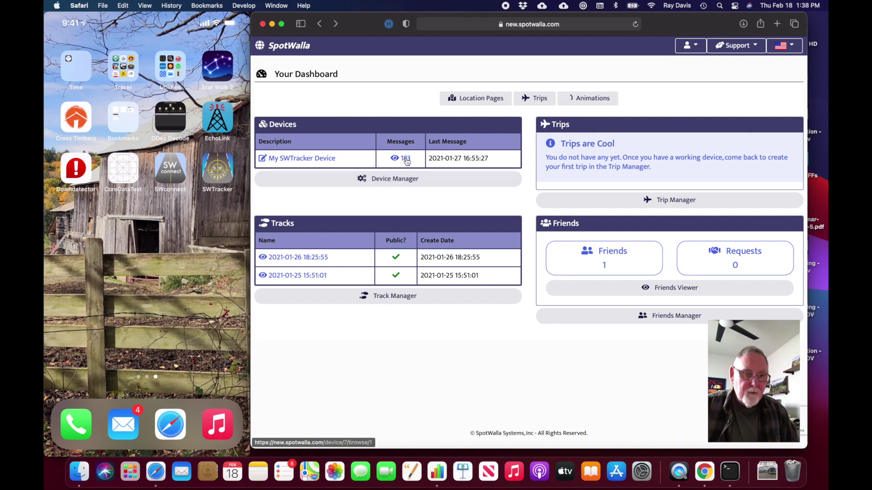
# Open My SWTracker Device's 183 recorded messages and scroll through the Browse table.
pyautogui.click(405, 158)
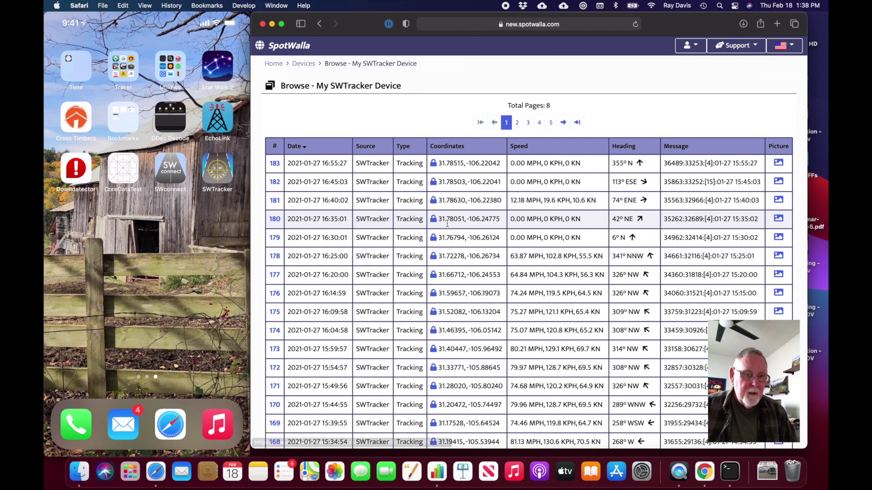
pyautogui.scroll(-5, 452, 229)
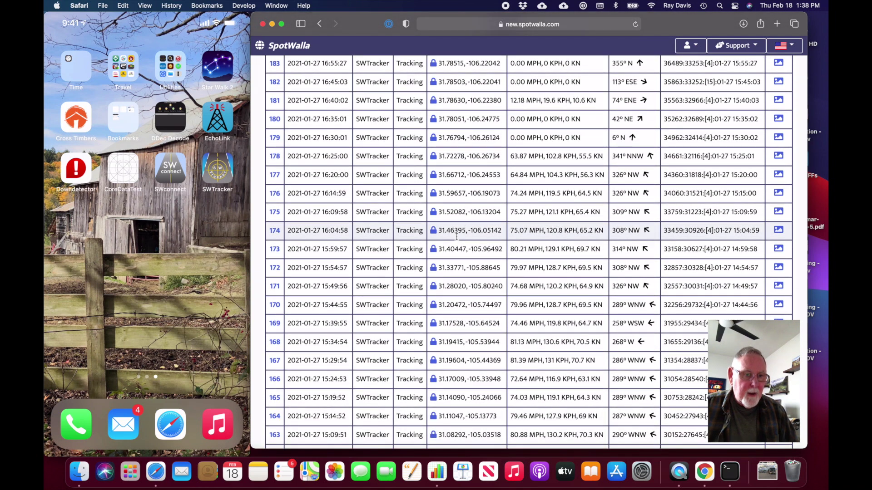
pyautogui.scroll(-1, 457, 236)
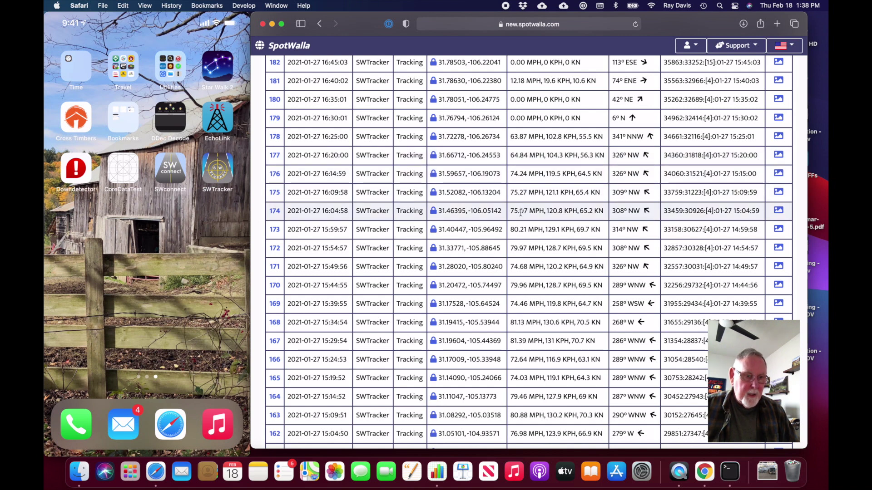
pyautogui.scroll(1, 521, 213)
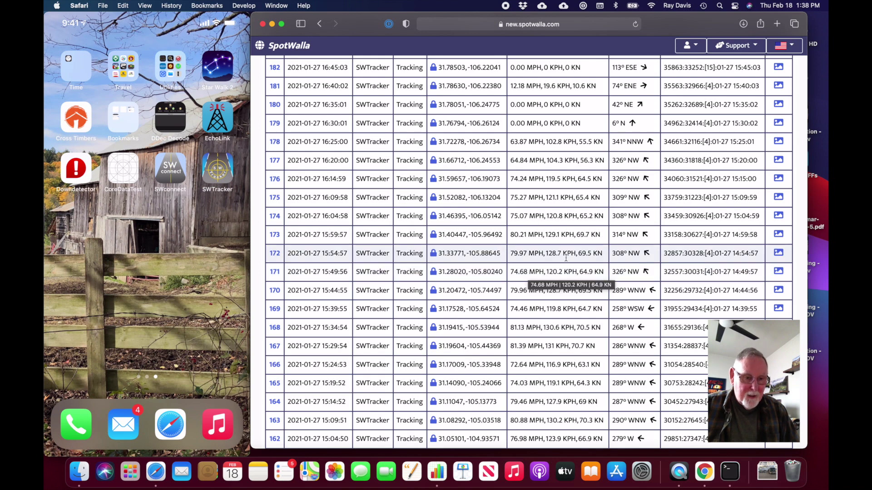
pyautogui.scroll(-5, 563, 263)
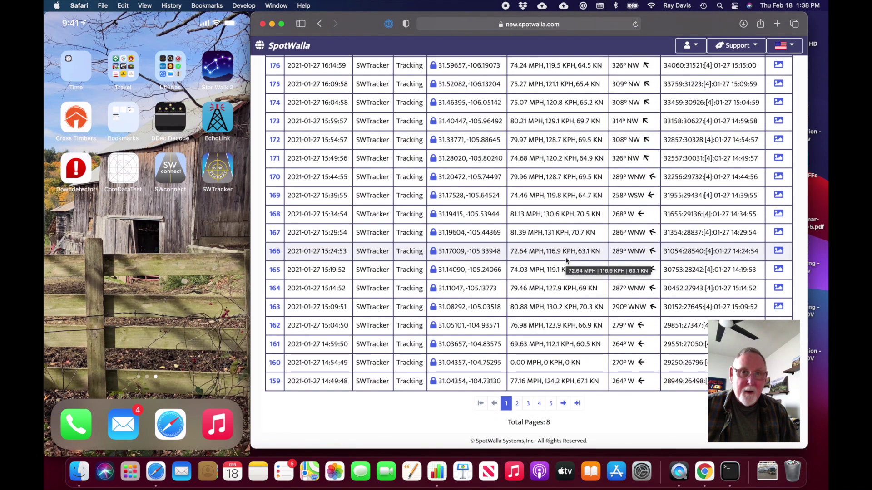
pyautogui.scroll(10, 566, 257)
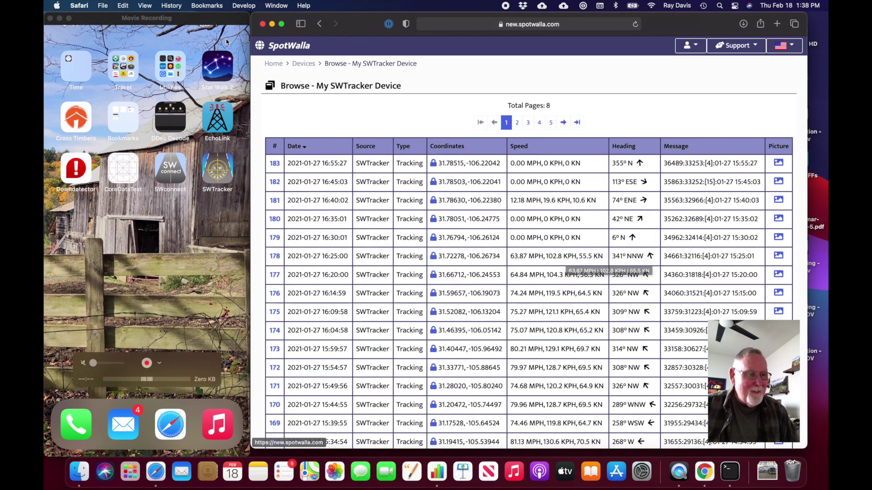
# Return to the dashboard via the Home breadcrumb and open Trip Manager.
pyautogui.click(278, 64)
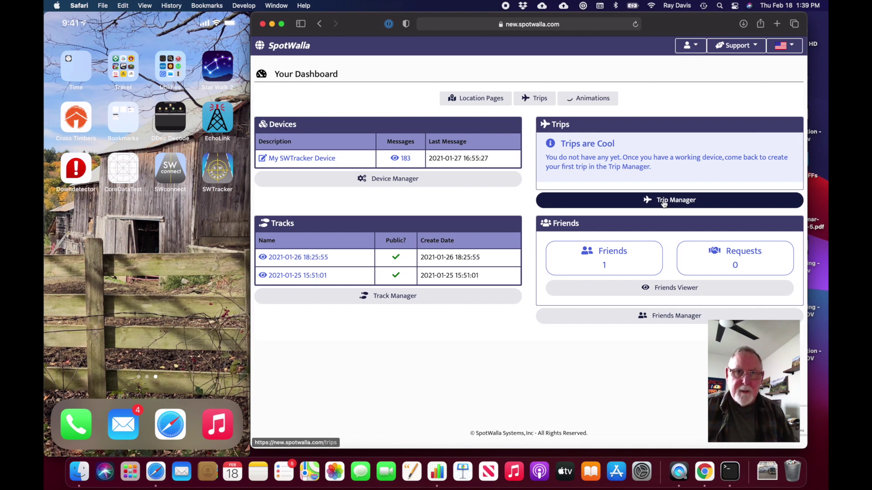
pyautogui.click(663, 203)
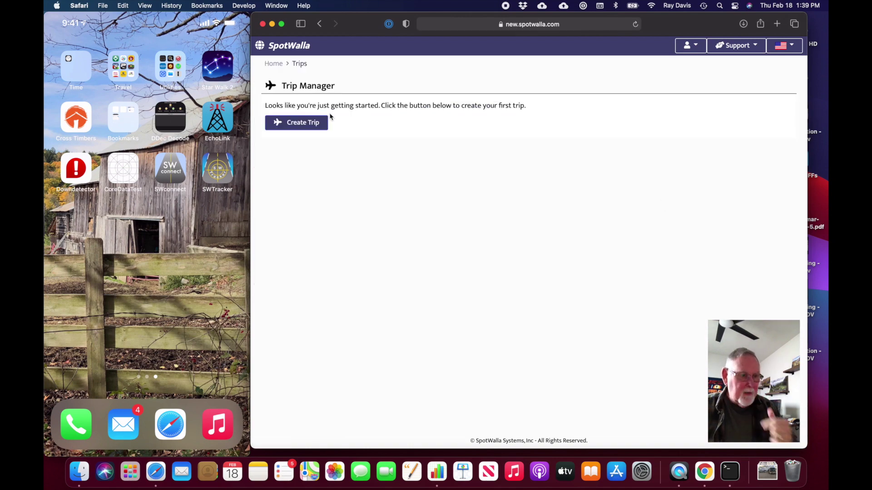
# Open the Create Trip form from the Trip Manager page.
pyautogui.click(309, 125)
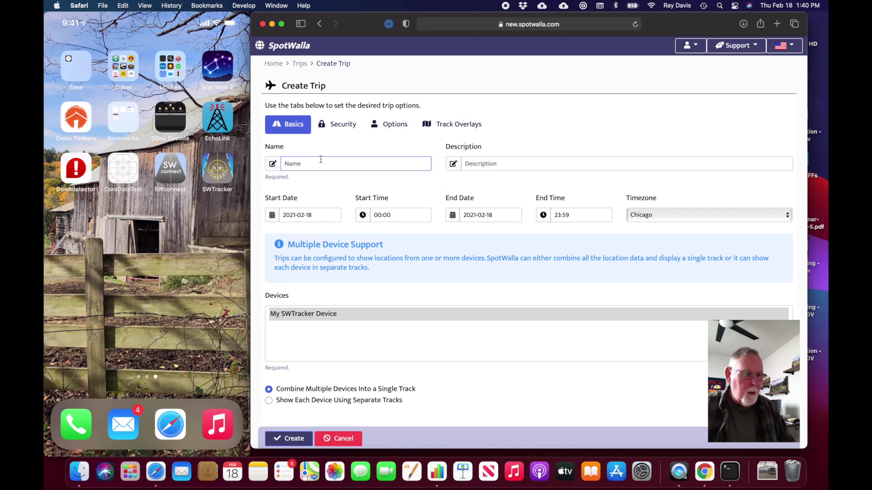
# Name the trip 'Denton to El Paso' with description 'Trip to see my son'.
pyautogui.write('Denton')
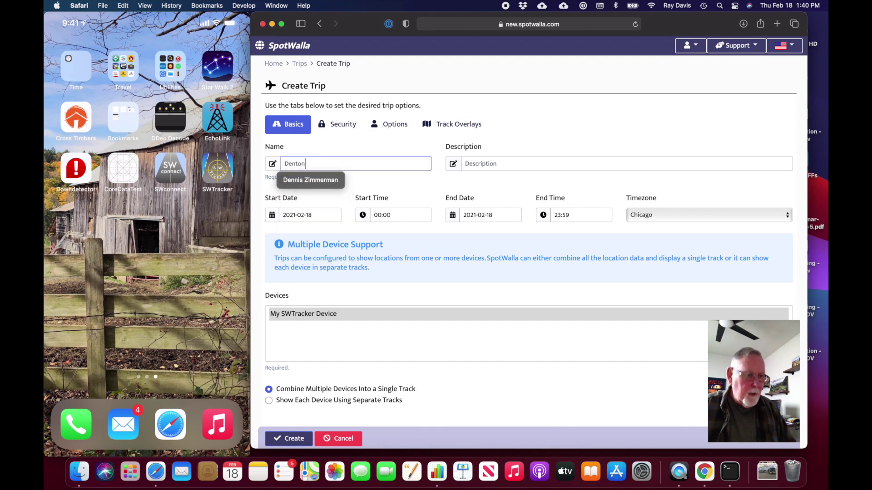
pyautogui.write(' to El Paso')
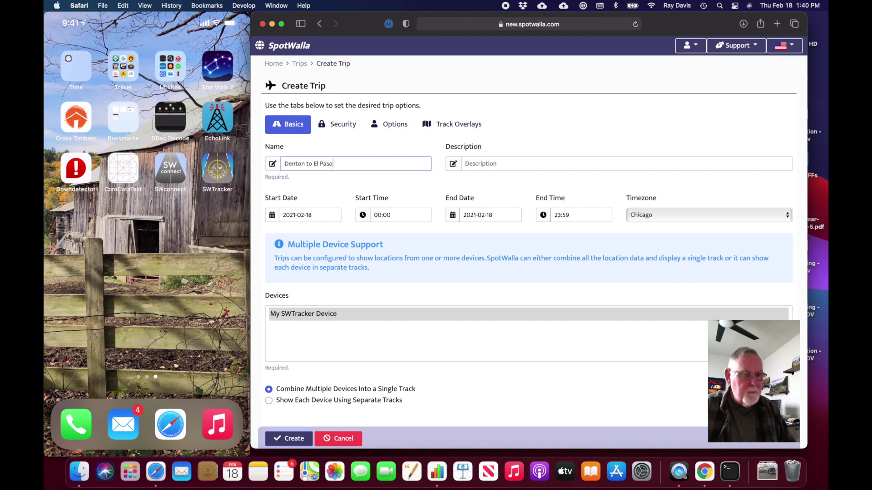
pyautogui.press('Tab')
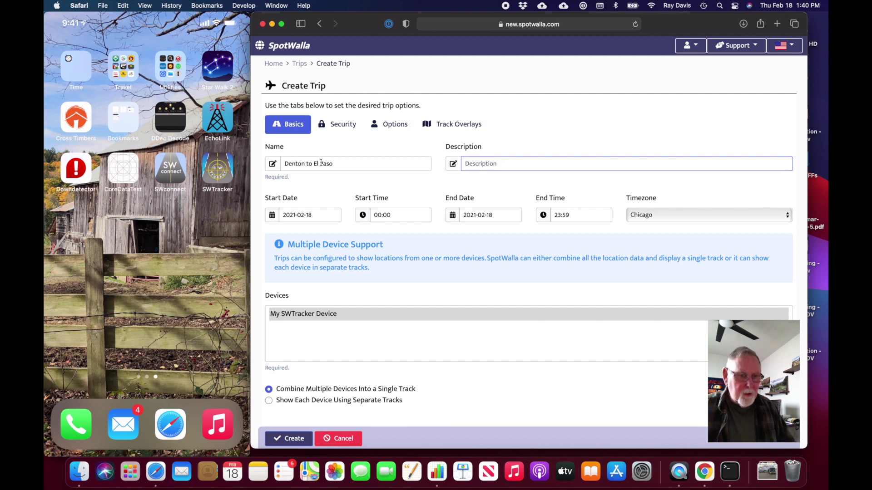
pyautogui.write('Trip to ')
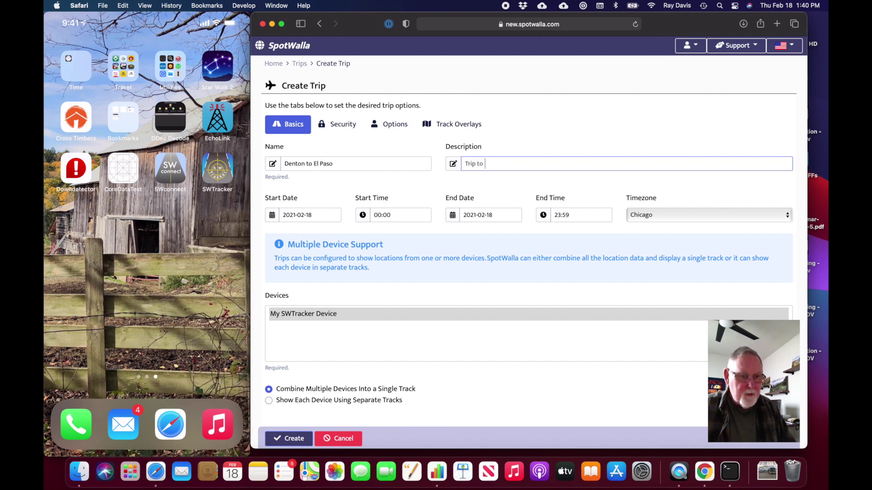
pyautogui.write('see my son')
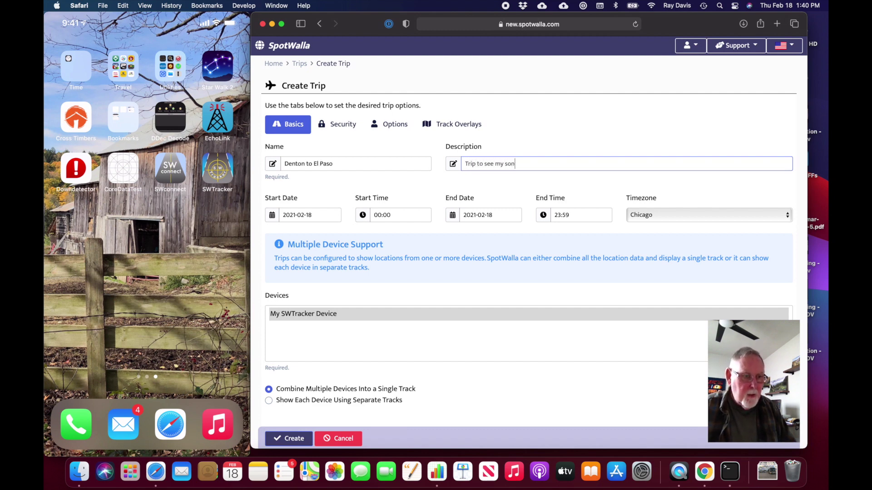
pyautogui.press('Tab')
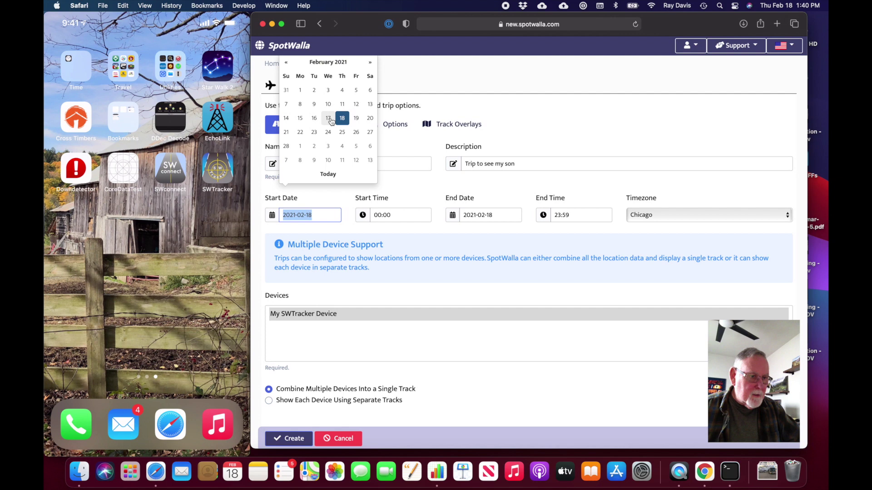
# Set both start and end dates to 2021-01-27, keeping times 00:00–23:59.
pyautogui.click(287, 63)
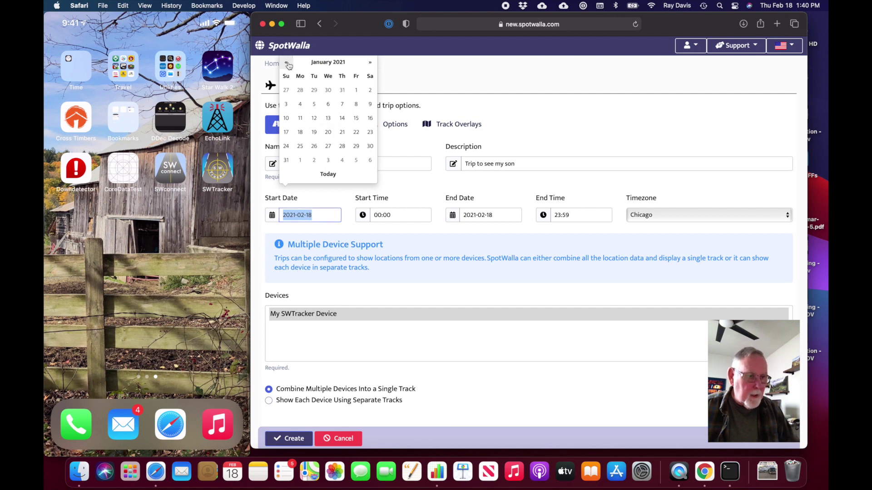
pyautogui.click(328, 146)
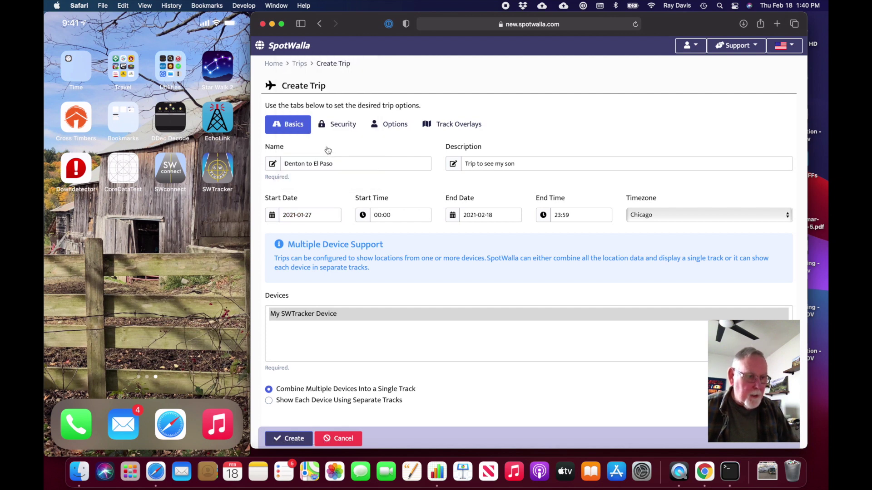
pyautogui.click(406, 216)
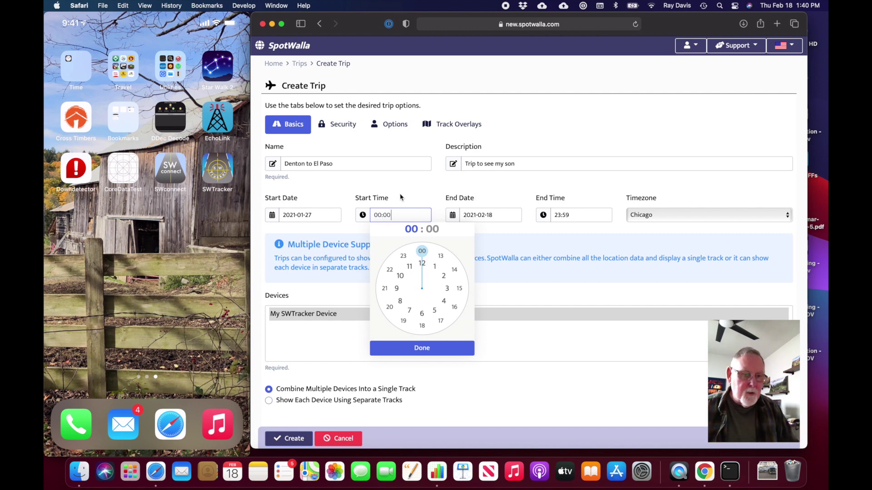
pyautogui.click(506, 218)
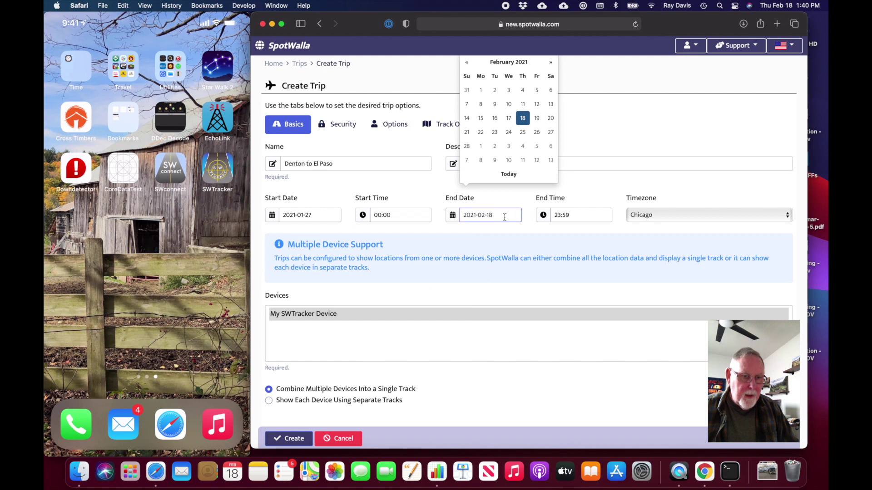
pyautogui.click(466, 62)
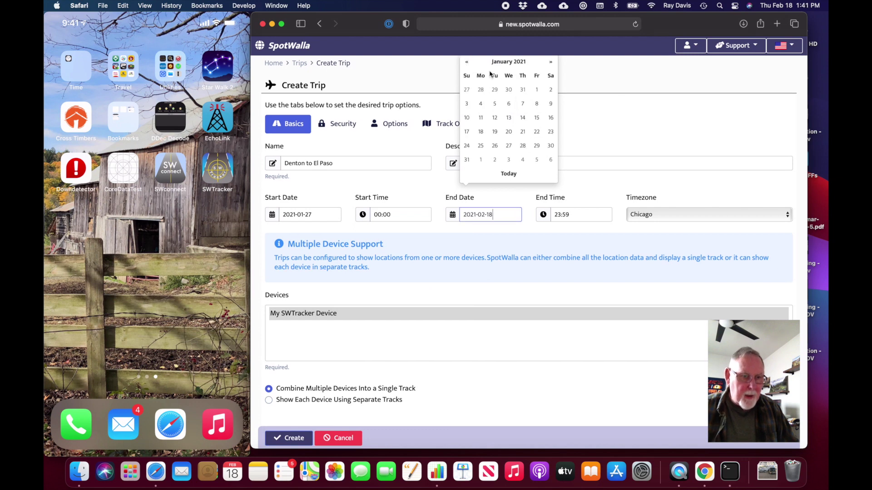
pyautogui.click(509, 147)
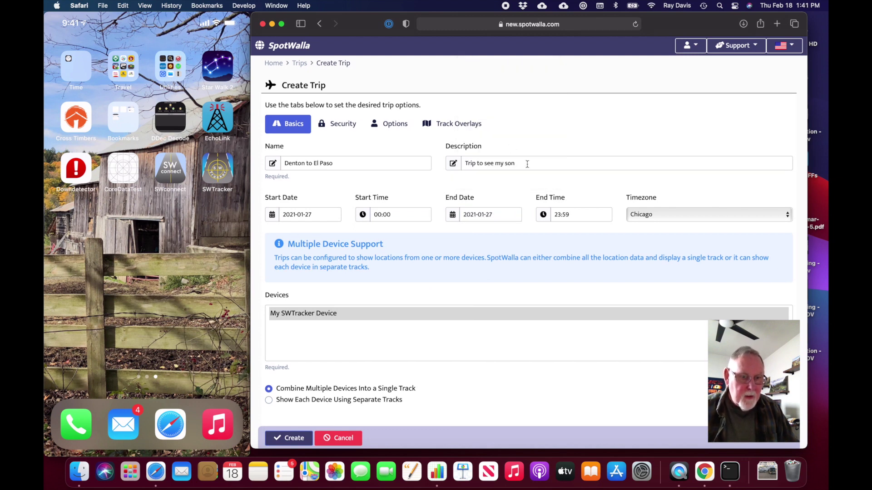
pyautogui.click(511, 243)
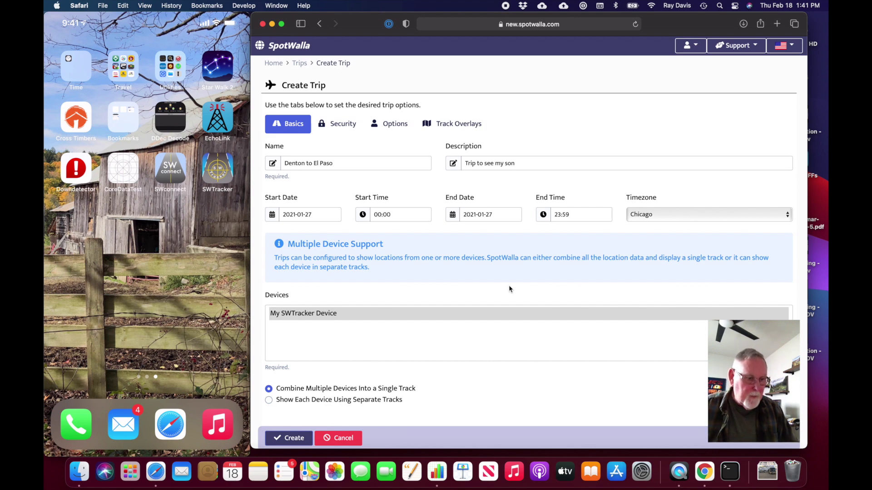
pyautogui.scroll(-1, 510, 288)
# Include My SWTracker Device, review the Security options, and create the trip.
pyautogui.click(438, 297)
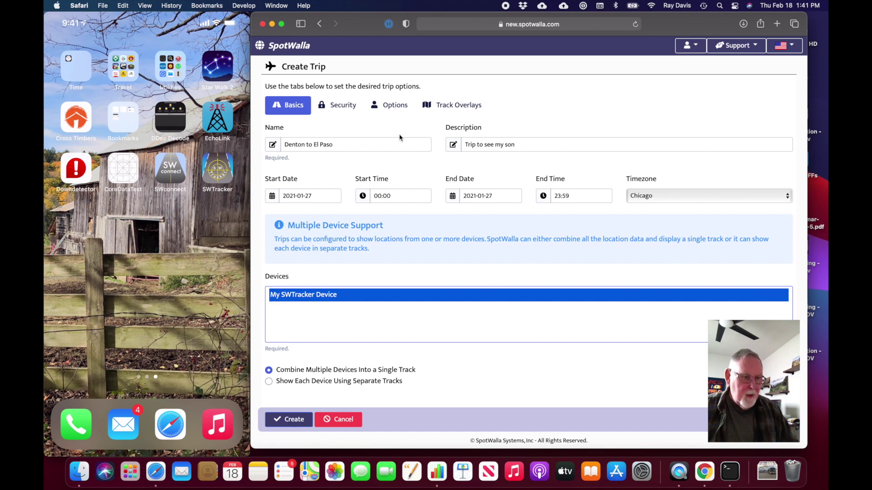
pyautogui.click(341, 107)
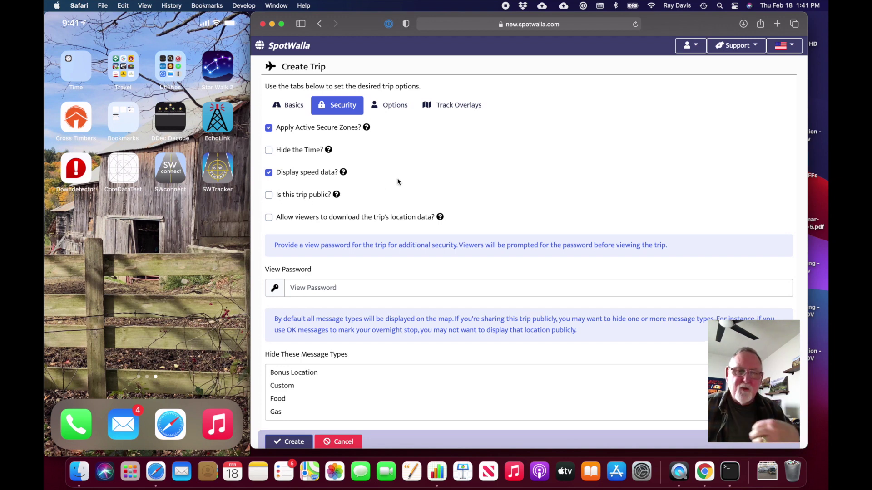
pyautogui.scroll(-1, 398, 182)
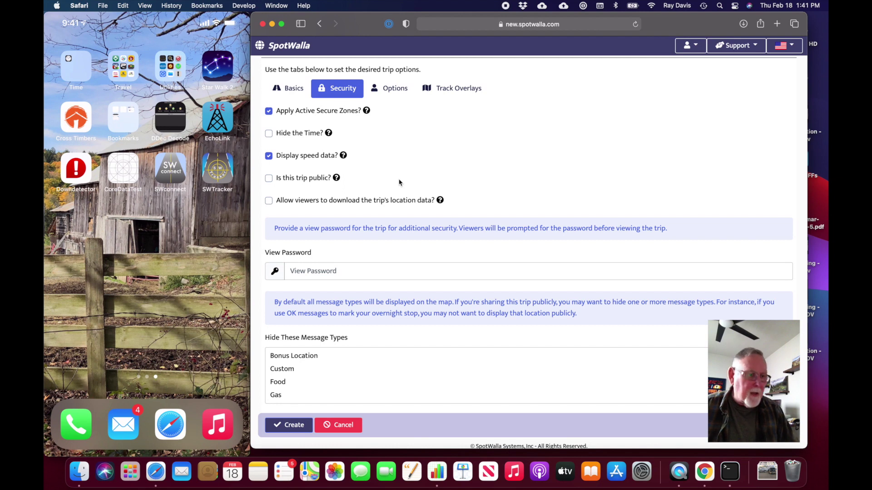
pyautogui.scroll(-1, 399, 182)
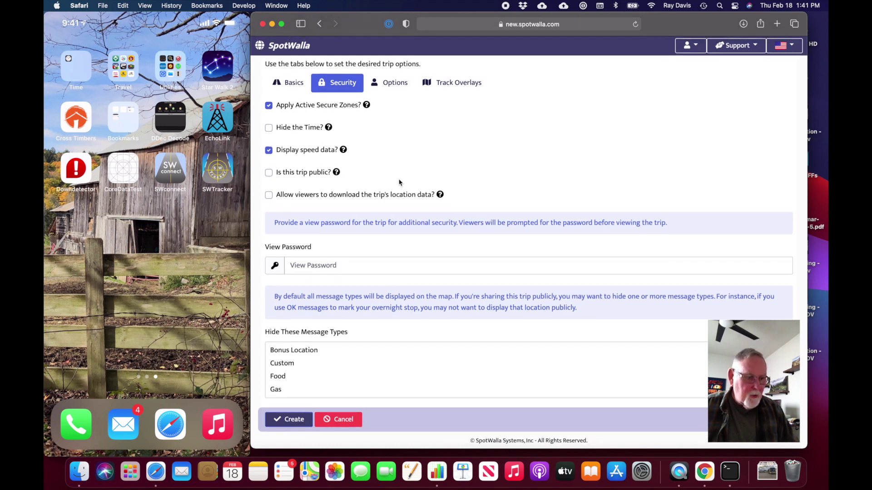
pyautogui.scroll(2, 432, 274)
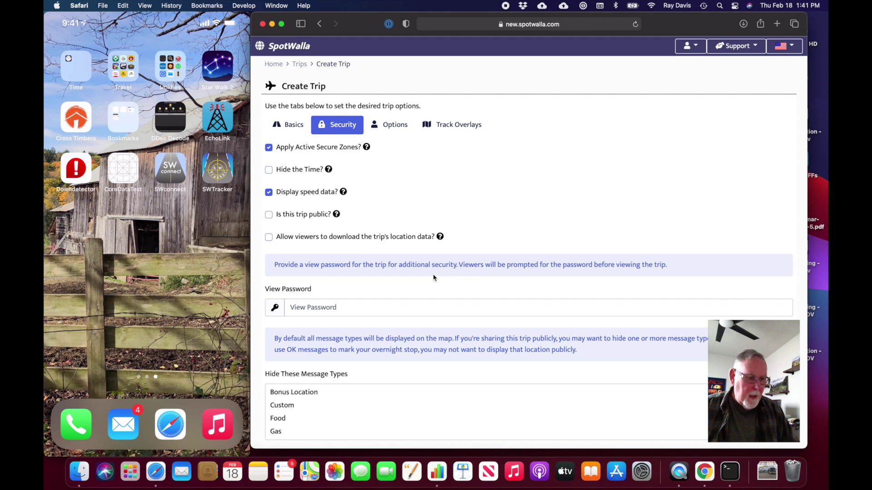
pyautogui.scroll(-2, 433, 275)
pyautogui.scroll(2, 432, 274)
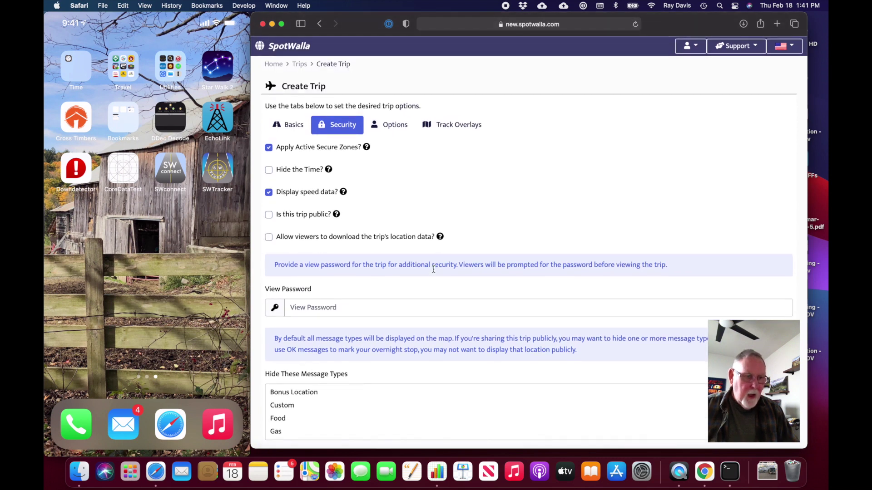
pyautogui.scroll(-2, 424, 263)
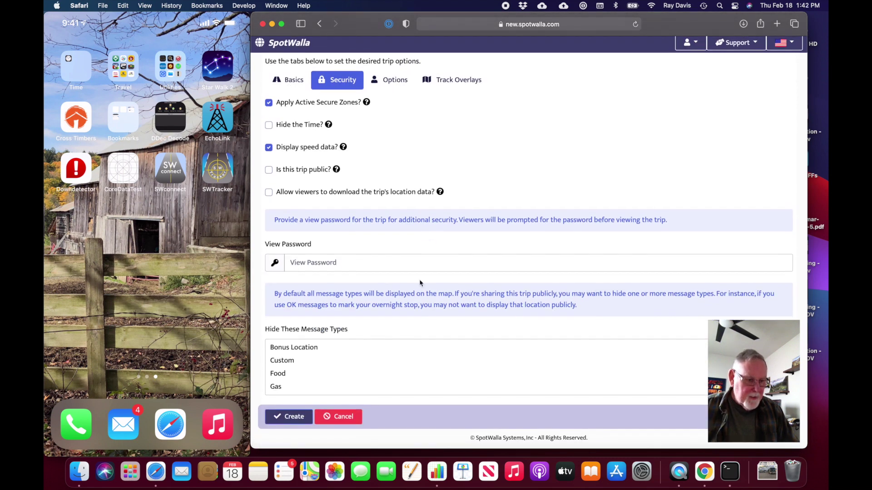
pyautogui.click(294, 419)
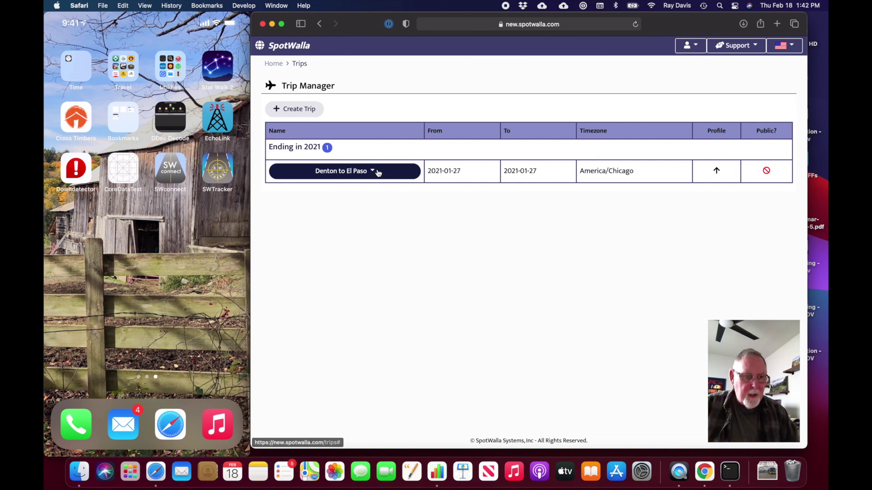
# Check the trip's action list, then open the Denton to El Paso map from the dashboard.
pyautogui.click(377, 173)
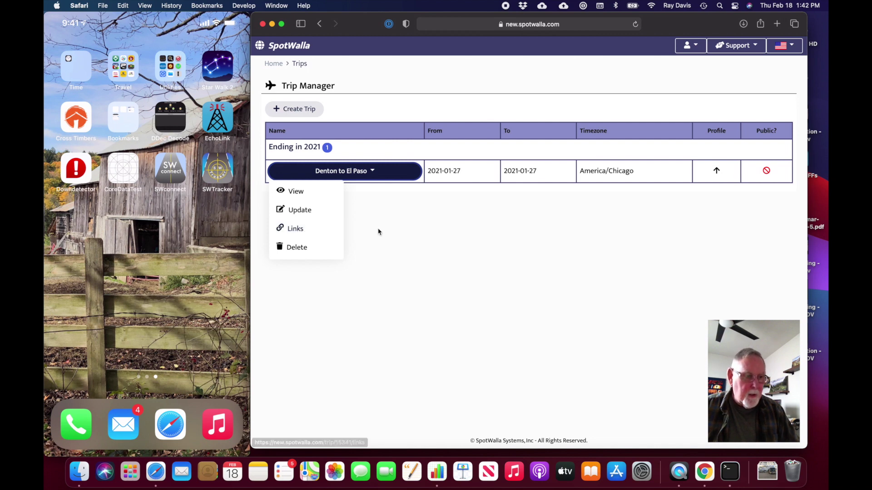
pyautogui.click(336, 102)
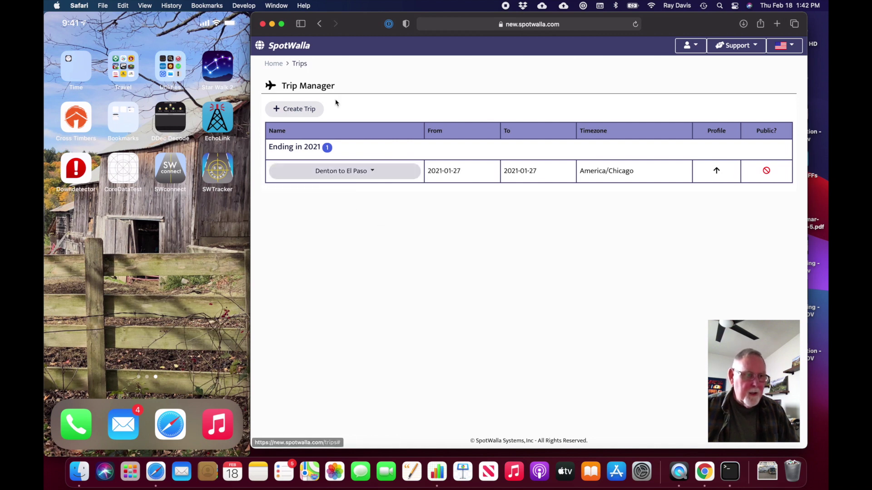
pyautogui.click(274, 64)
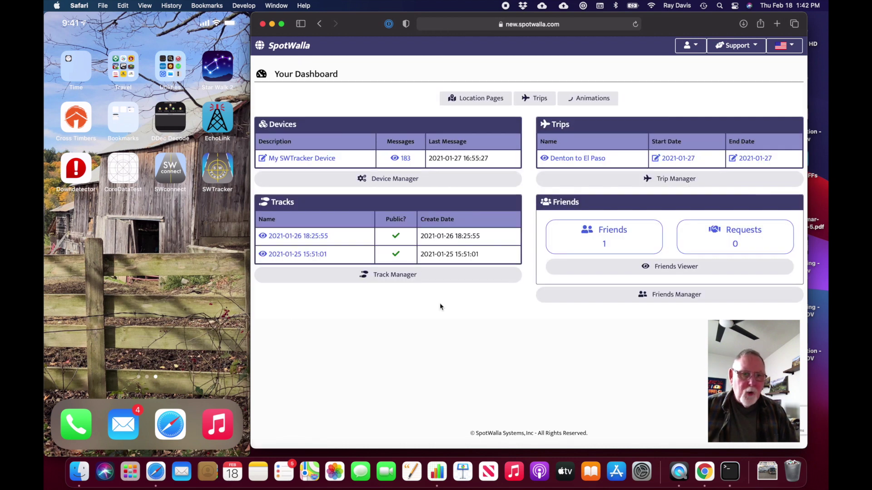
pyautogui.click(565, 160)
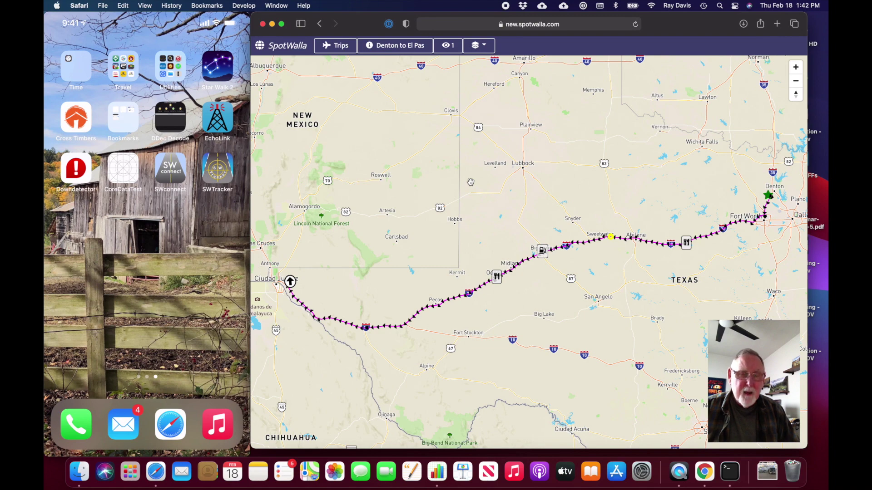
# Zoom and pan along the West Texas route and inspect a tracking point's details.
pyautogui.scroll(3, 627, 322)
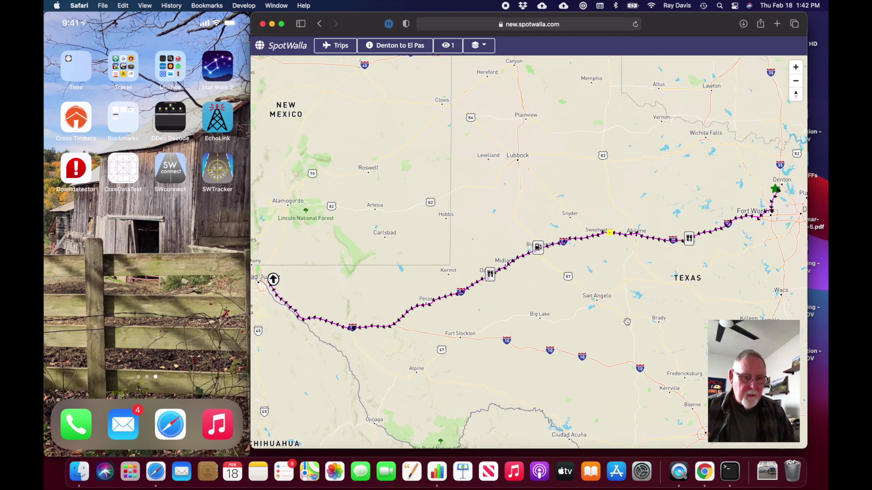
pyautogui.scroll(3, 626, 321)
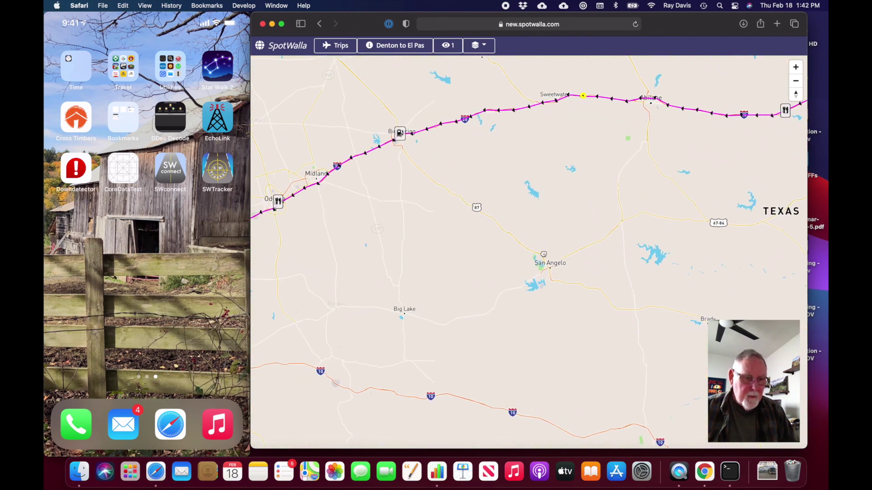
pyautogui.moveTo(587, 272); pyautogui.dragTo(684, 299)
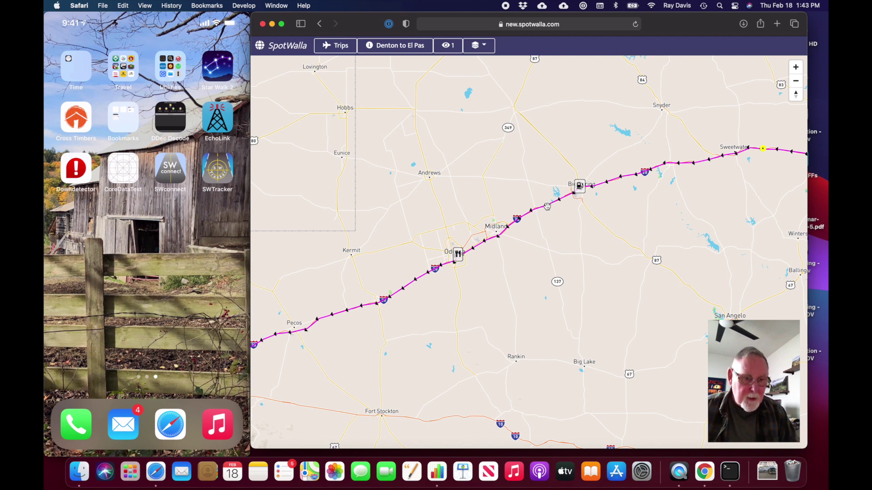
pyautogui.click(547, 207)
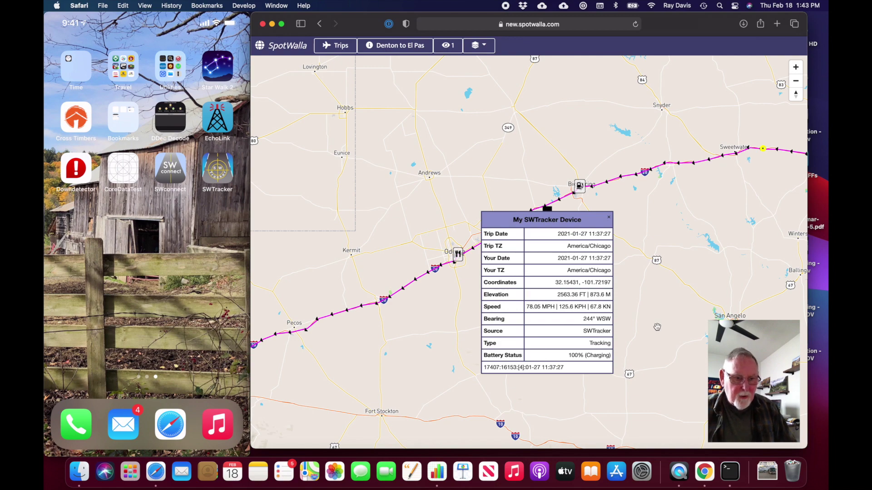
pyautogui.click(670, 278)
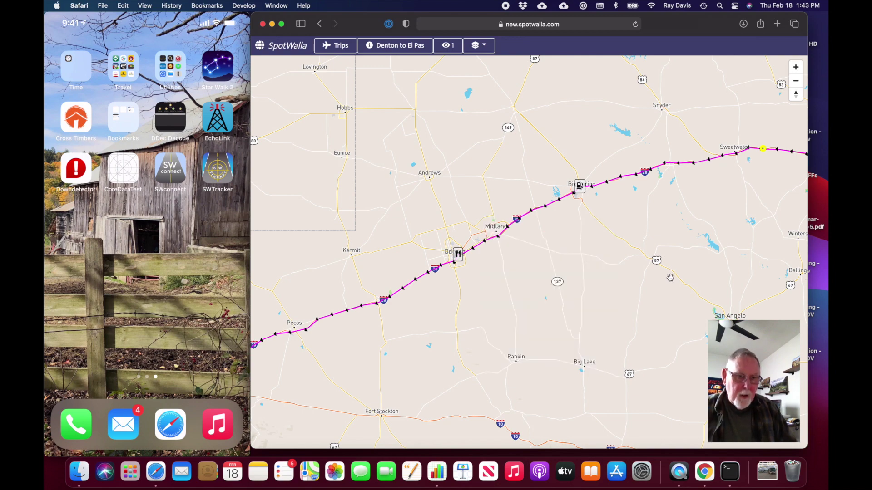
# Inspect the Big Spring gas stop and the food stop near Odessa.
pyautogui.click(580, 187)
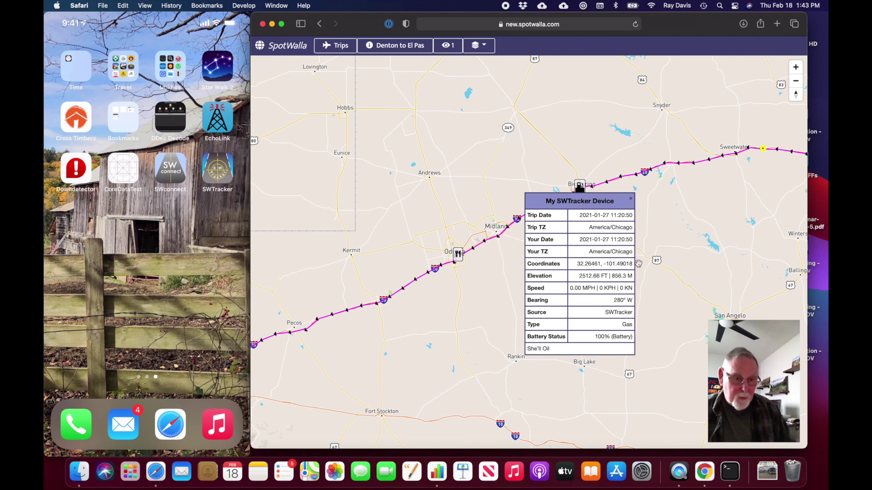
pyautogui.click(417, 308)
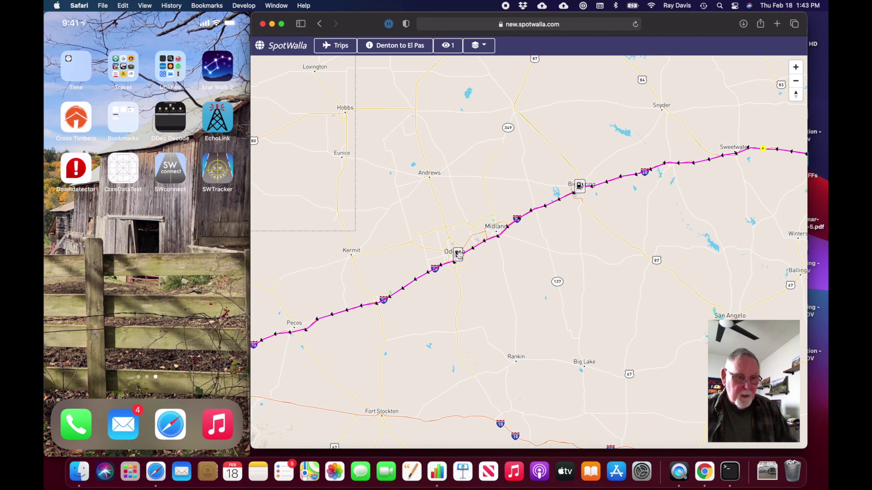
pyautogui.click(457, 254)
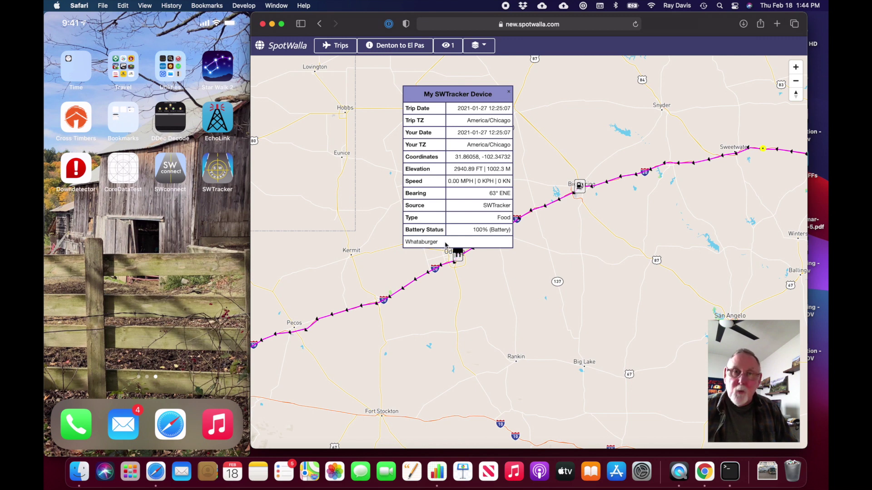
pyautogui.click(577, 265)
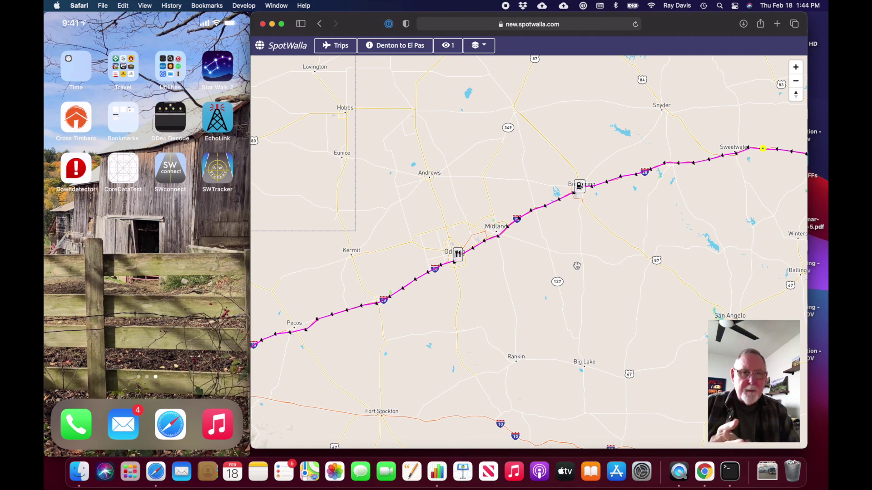
# Zoom out, check the trip page's URL, and return to the SpotWalla dashboard.
pyautogui.scroll(-5, 571, 268)
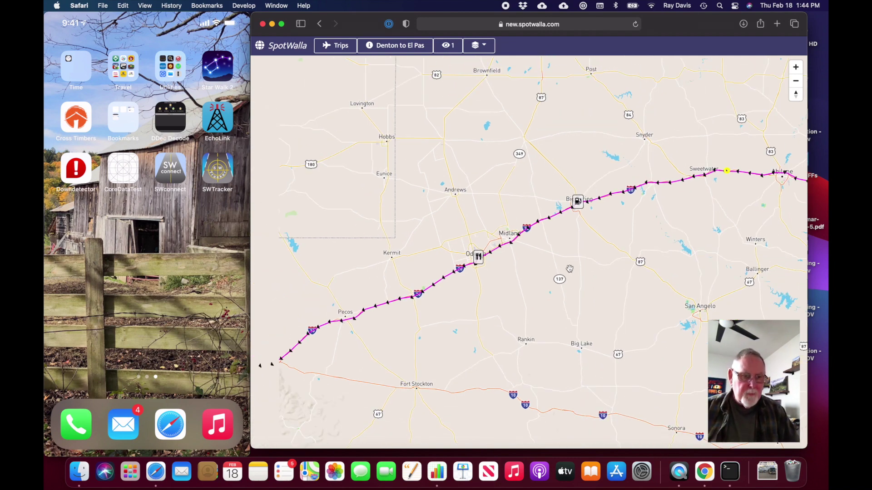
pyautogui.scroll(-3, 570, 269)
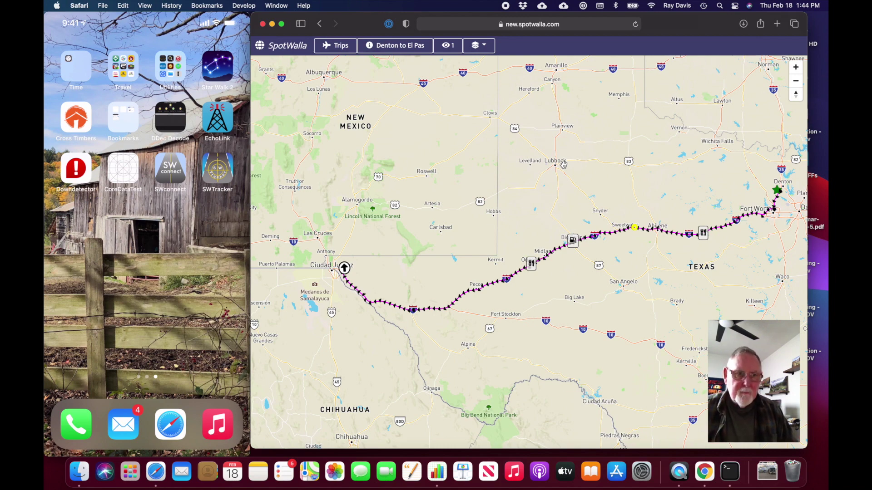
pyautogui.click(555, 24)
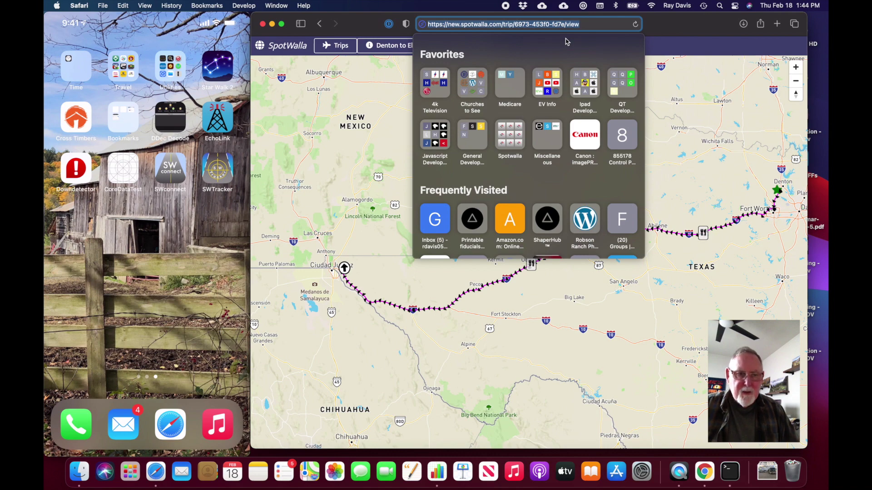
pyautogui.click(708, 131)
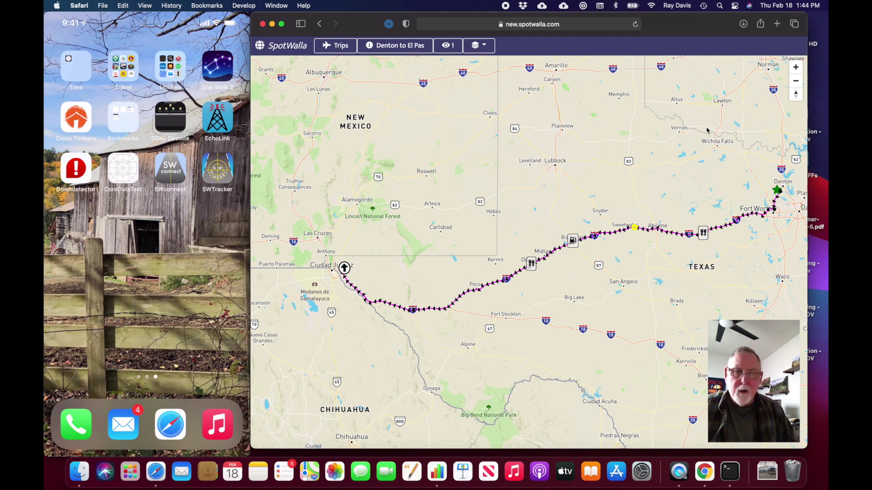
pyautogui.click(286, 49)
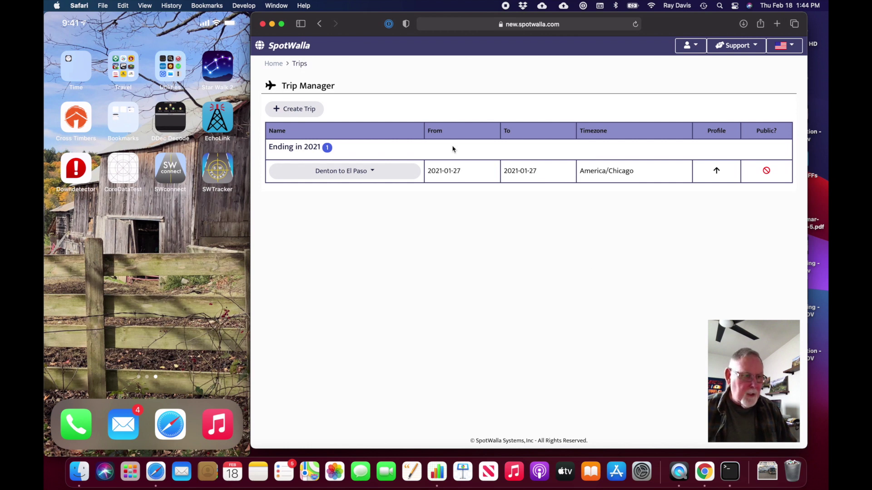
# Start a new trip named 'Testing' with start date 2021-01-25.
pyautogui.click(294, 110)
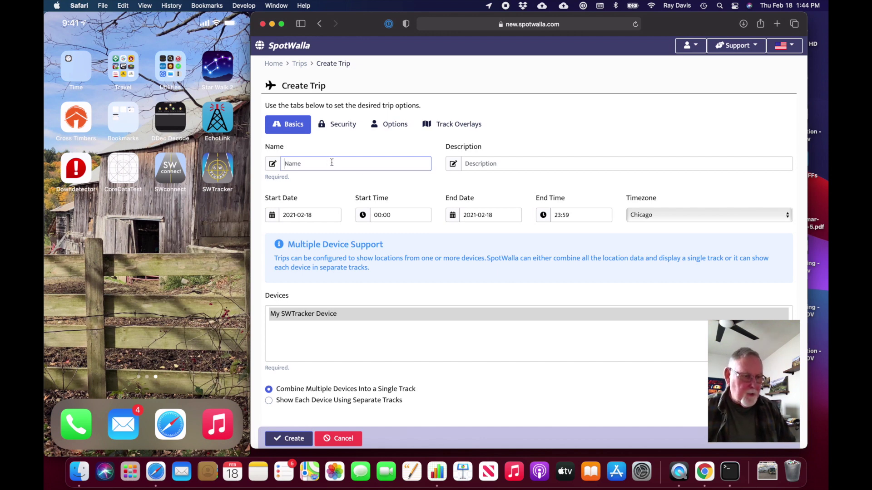
pyautogui.write('Test')
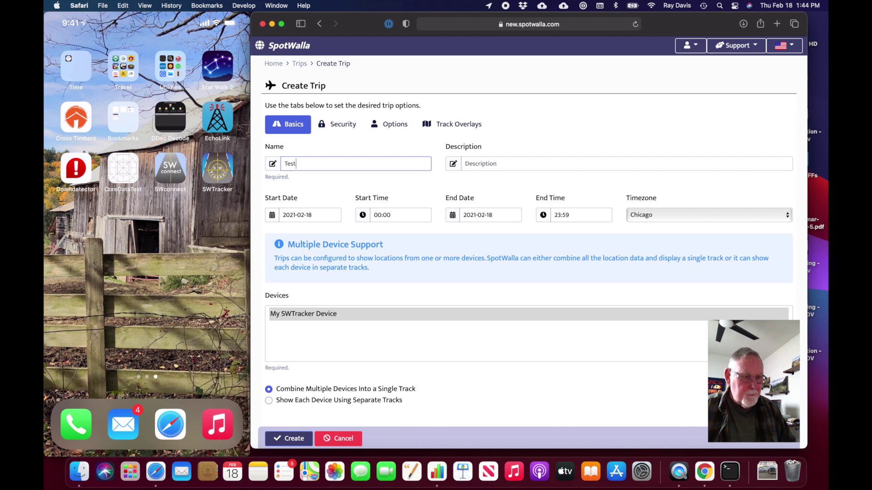
pyautogui.write('ing')
pyautogui.press('Tab')
pyautogui.press('Tab')
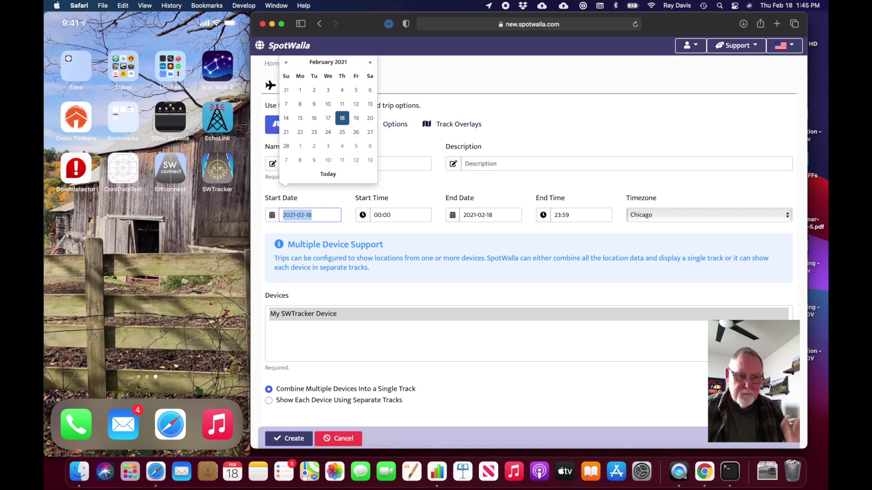
pyautogui.click(536, 179)
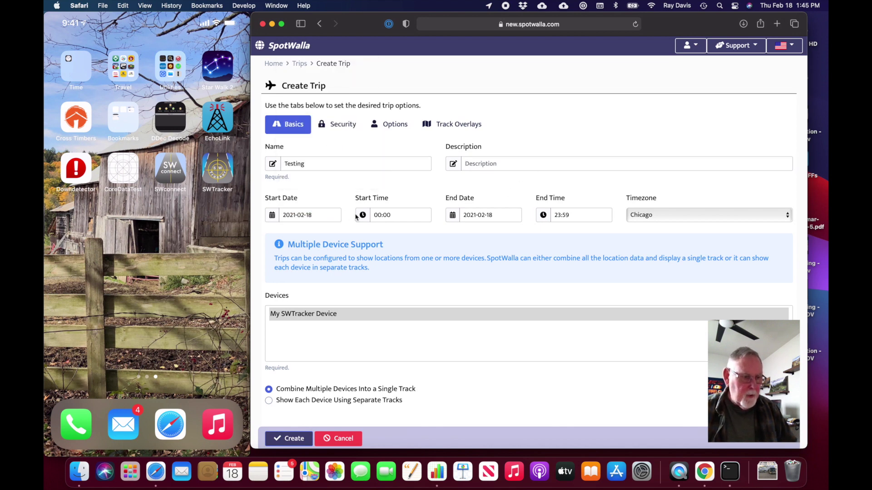
pyautogui.click(318, 215)
pyautogui.click(286, 62)
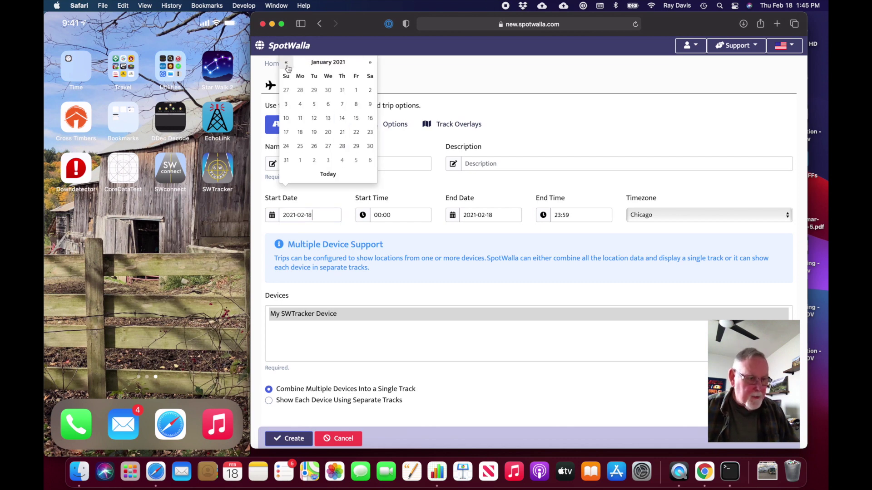
pyautogui.click(300, 146)
# Set end date 2021-01-25, select My SWTracker Device, and create the trip.
pyautogui.click(506, 218)
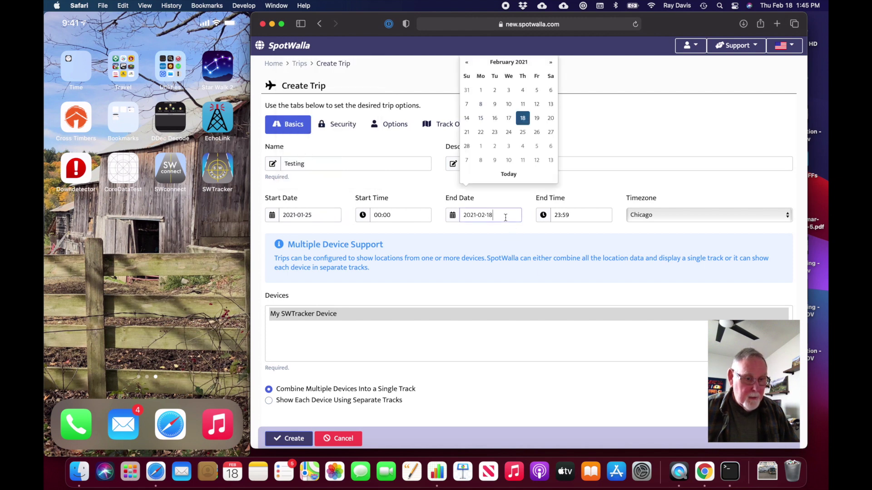
pyautogui.click(466, 62)
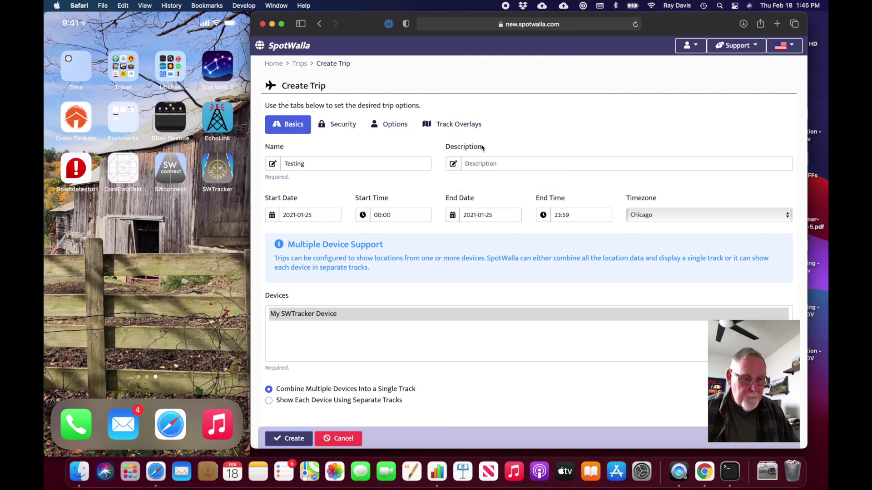
pyautogui.click(480, 145)
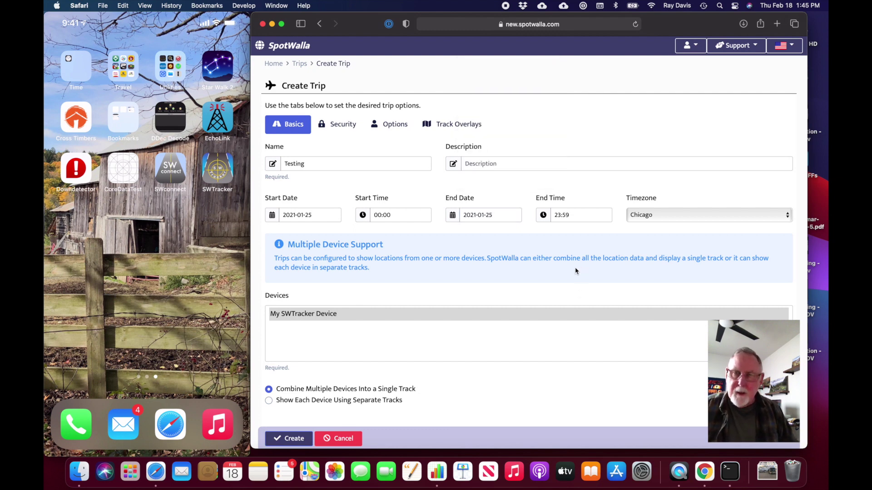
pyautogui.click(371, 313)
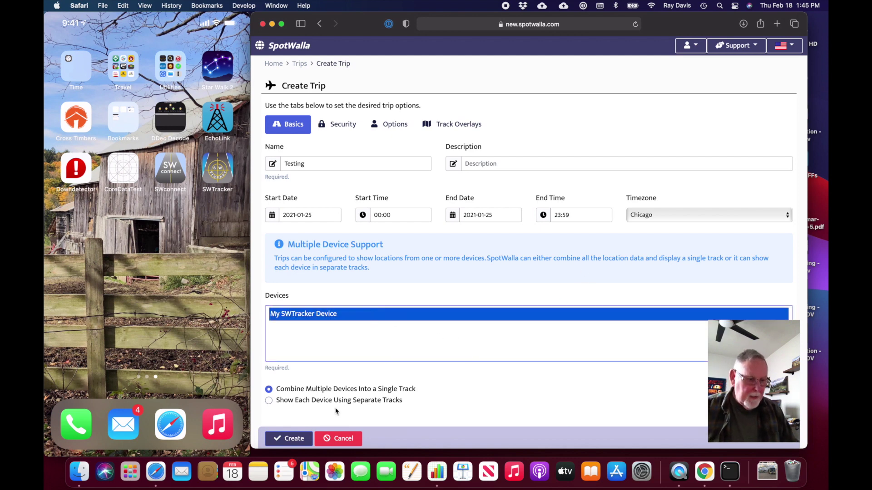
pyautogui.click(290, 440)
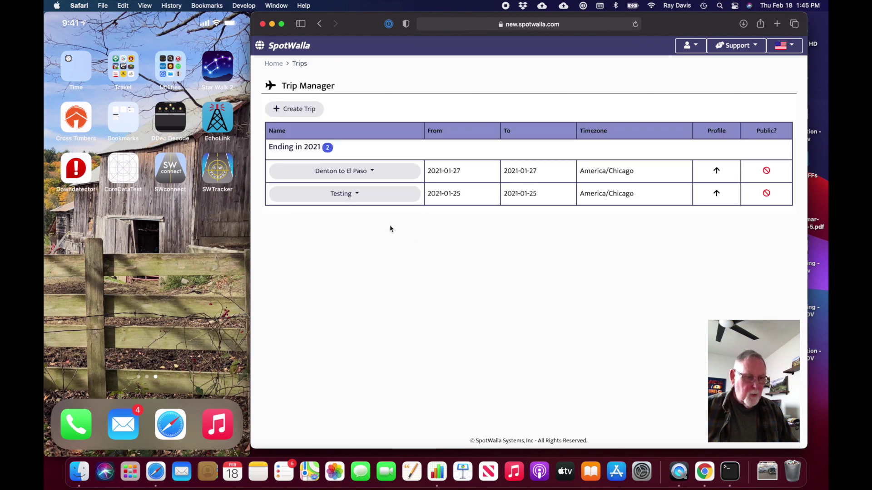
# View the Testing trip's points on the map, then go back to the dashboard.
pyautogui.click(358, 194)
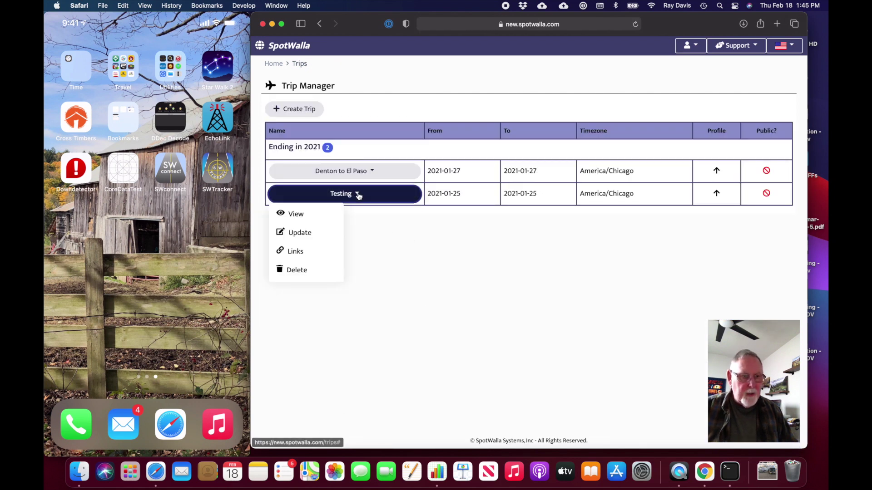
pyautogui.click(296, 214)
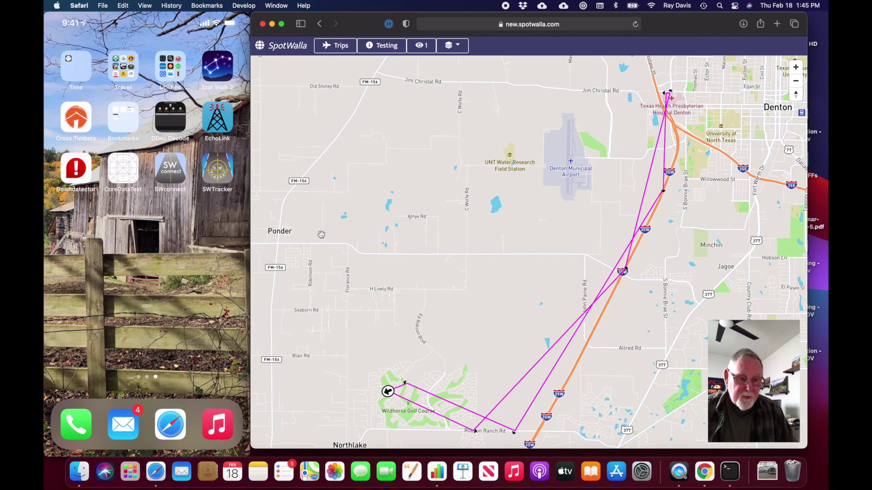
pyautogui.scroll(1, 386, 258)
pyautogui.scroll(-2, 386, 259)
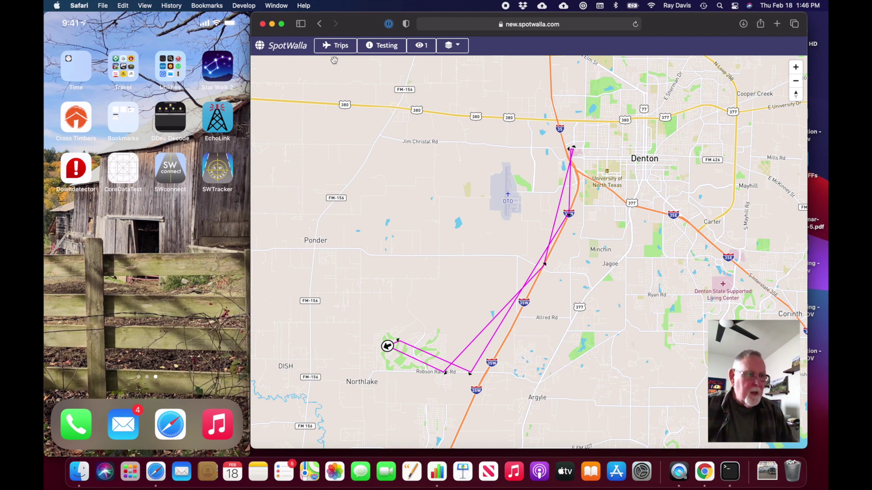
pyautogui.click(294, 50)
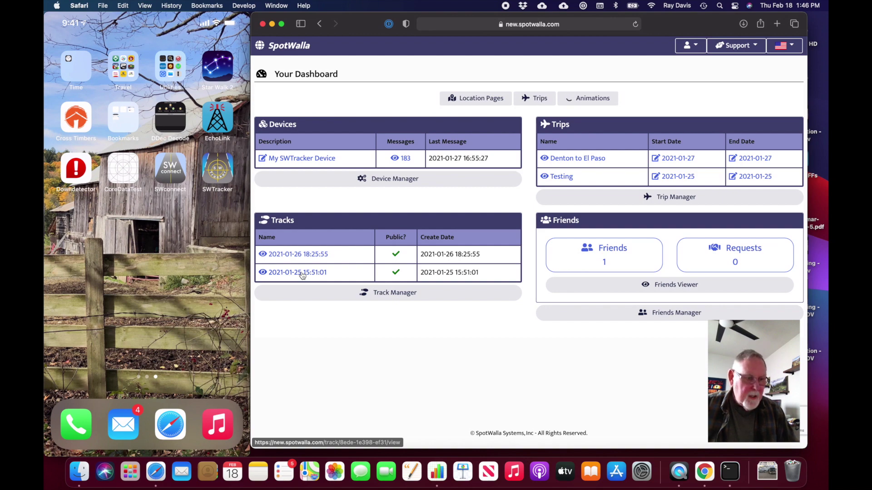
pyautogui.click(302, 273)
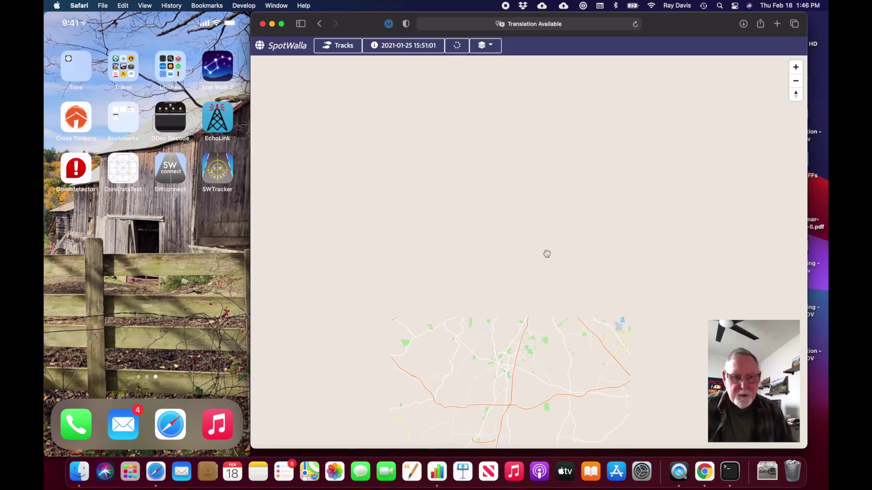
pyautogui.scroll(-5, 547, 254)
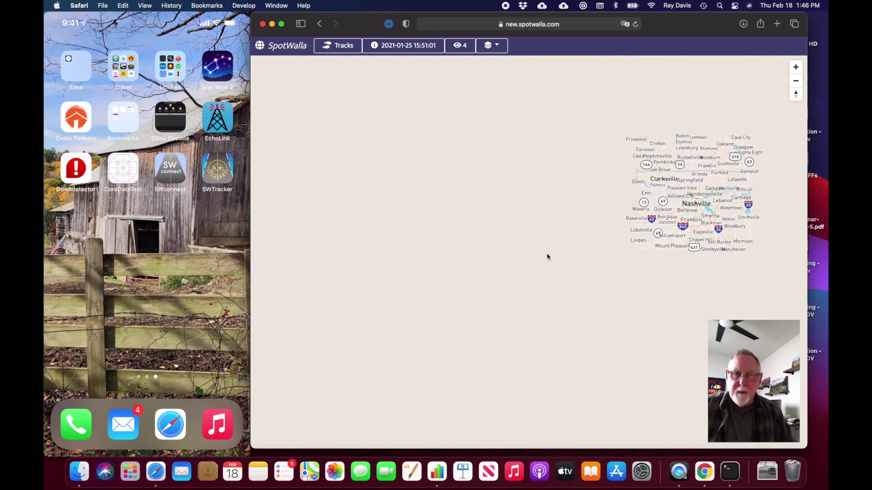
pyautogui.scroll(-2, 546, 257)
pyautogui.scroll(5, 548, 257)
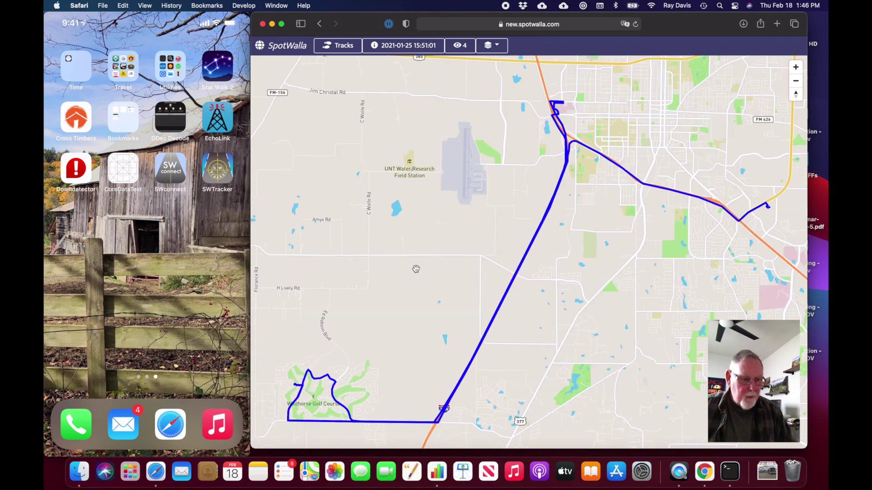
pyautogui.moveTo(417, 269); pyautogui.dragTo(443, 233)
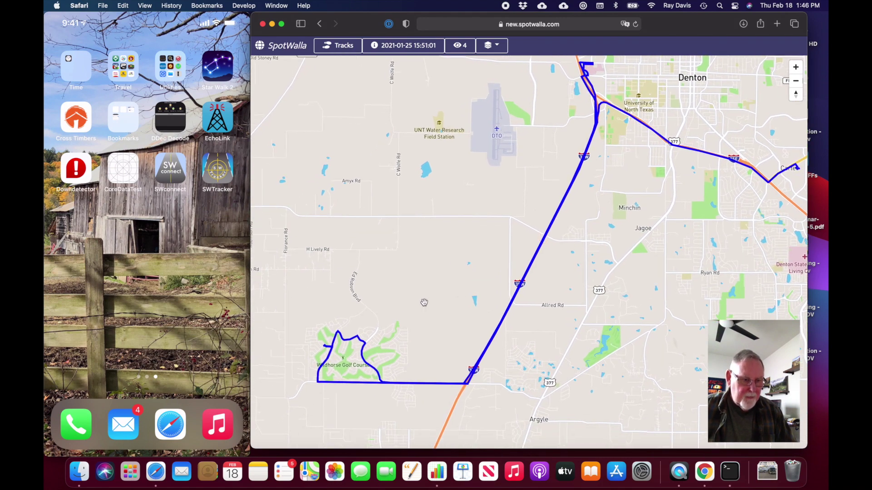
pyautogui.scroll(-2, 424, 302)
pyautogui.scroll(3, 424, 303)
pyautogui.moveTo(418, 306); pyautogui.dragTo(453, 282)
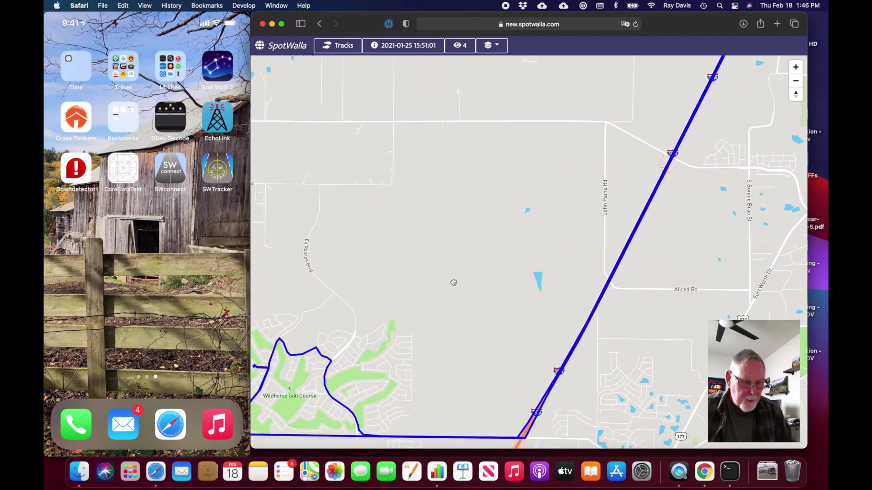
pyautogui.scroll(3, 453, 282)
pyautogui.scroll(3, 422, 330)
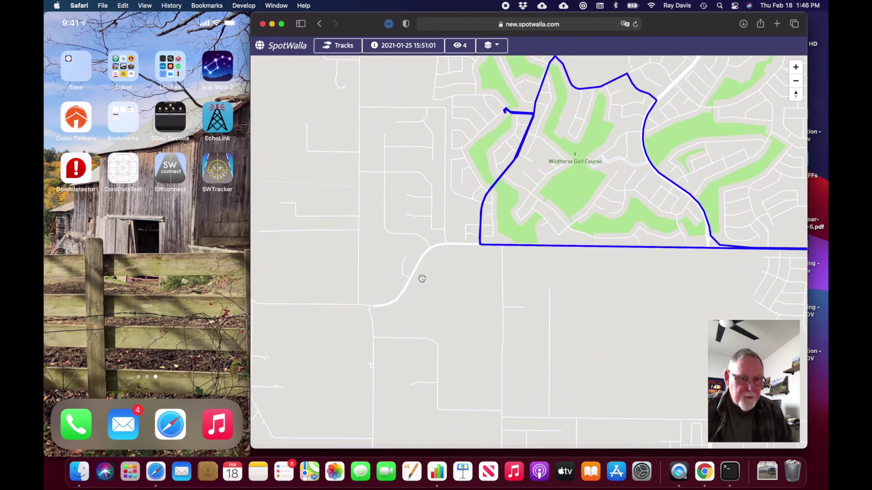
pyautogui.moveTo(399, 224); pyautogui.dragTo(375, 243)
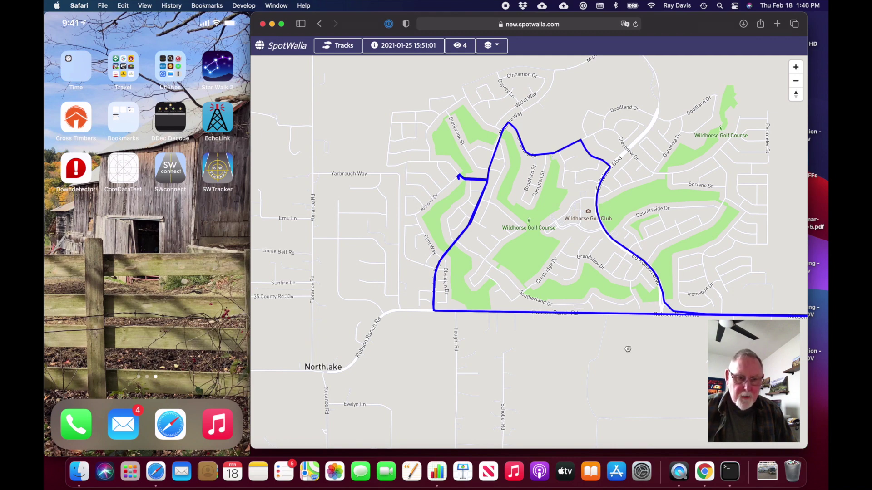
# Follow the blue track east along I-35W and north toward Denton, then back to the golf course.
pyautogui.moveTo(627, 349); pyautogui.dragTo(440, 361)
pyautogui.moveTo(668, 322); pyautogui.dragTo(521, 360)
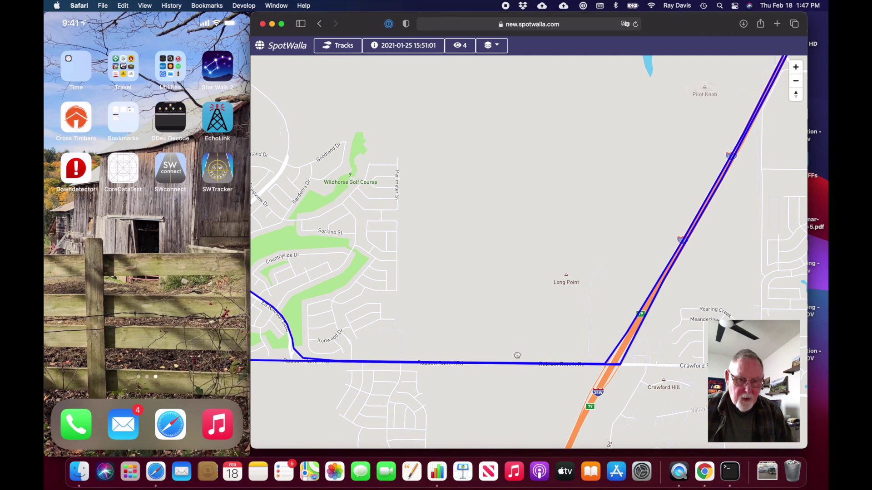
pyautogui.scroll(-5, 715, 246)
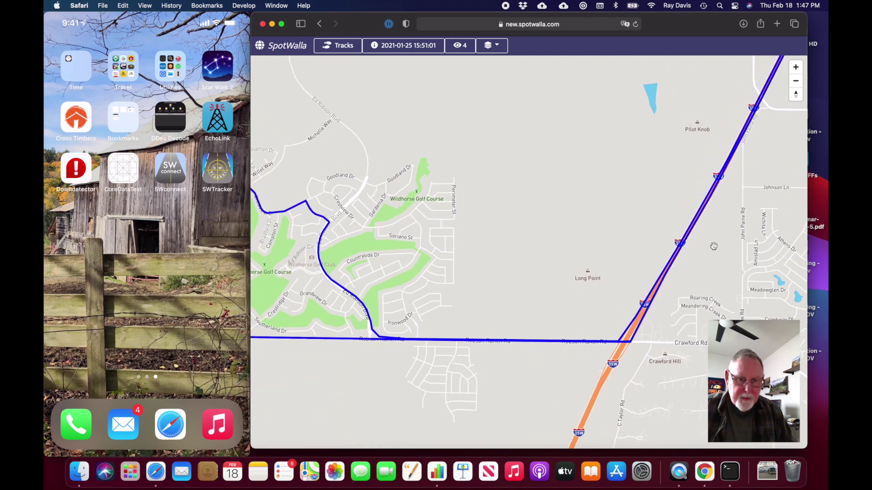
pyautogui.moveTo(687, 198); pyautogui.dragTo(531, 363)
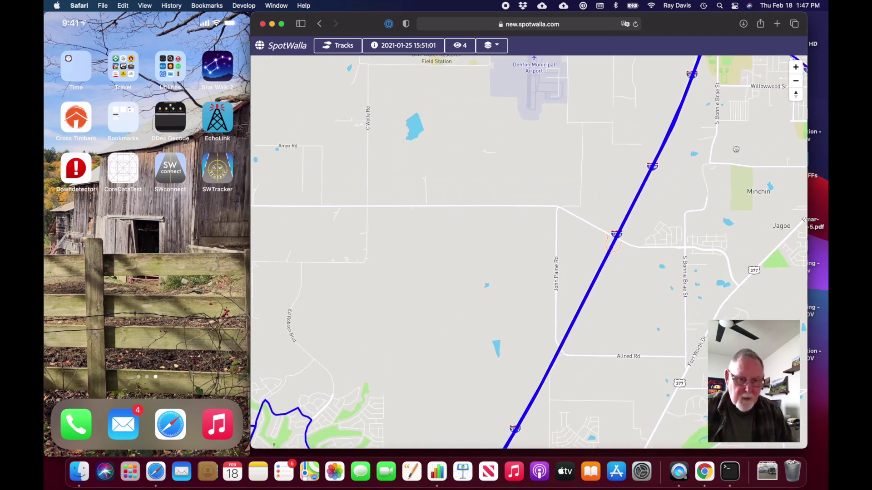
pyautogui.moveTo(672, 113); pyautogui.dragTo(667, 272)
pyautogui.moveTo(663, 225); pyautogui.dragTo(664, 298)
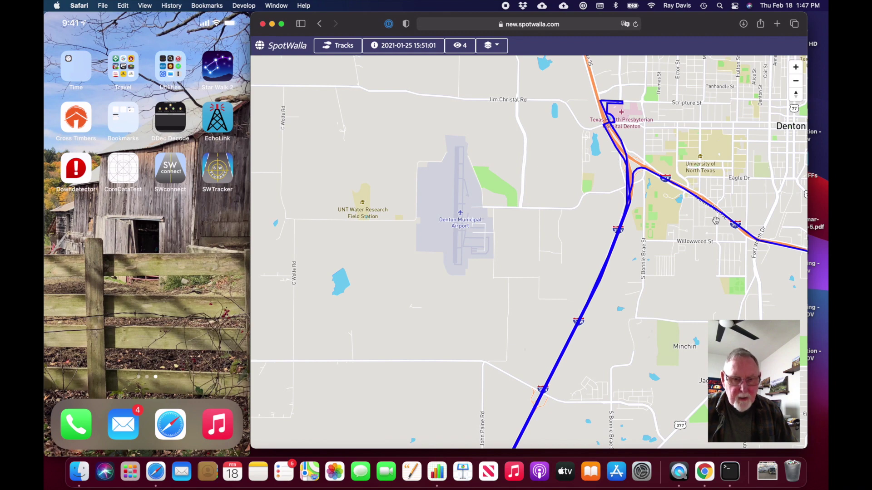
pyautogui.scroll(-3, 705, 274)
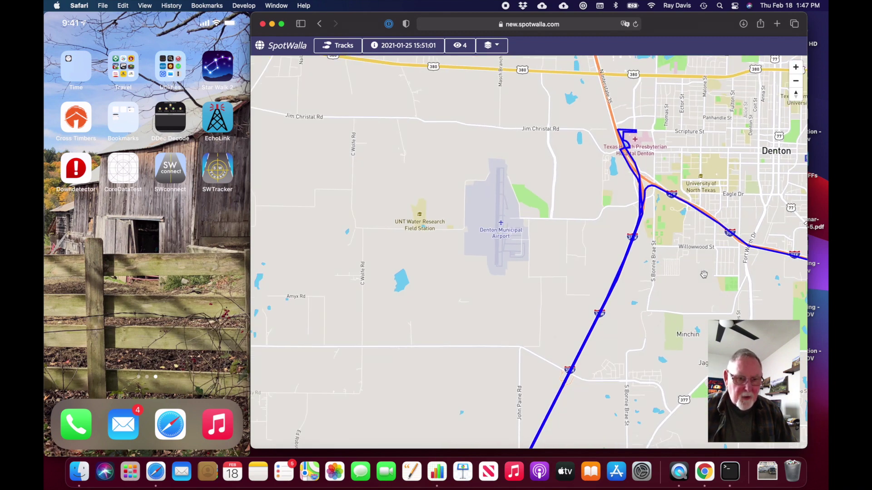
pyautogui.moveTo(703, 312); pyautogui.dragTo(725, 159)
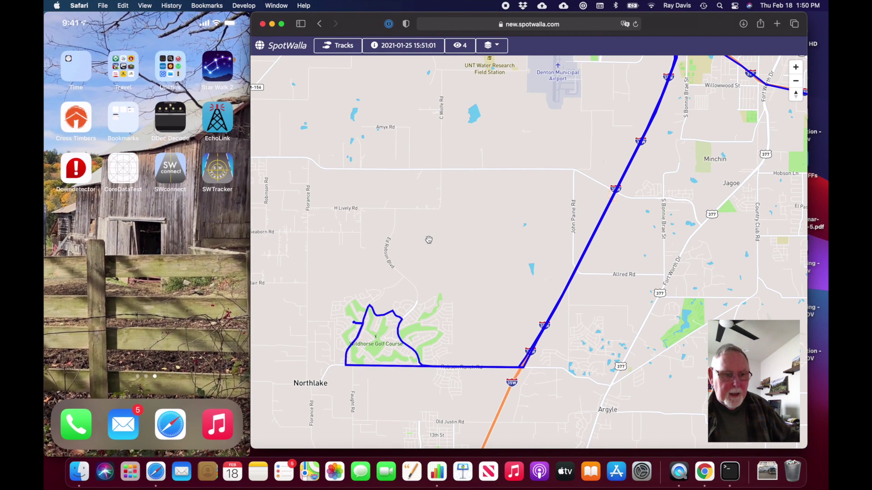
# Open the Testing trip for editing from the Trip Manager.
pyautogui.click(278, 47)
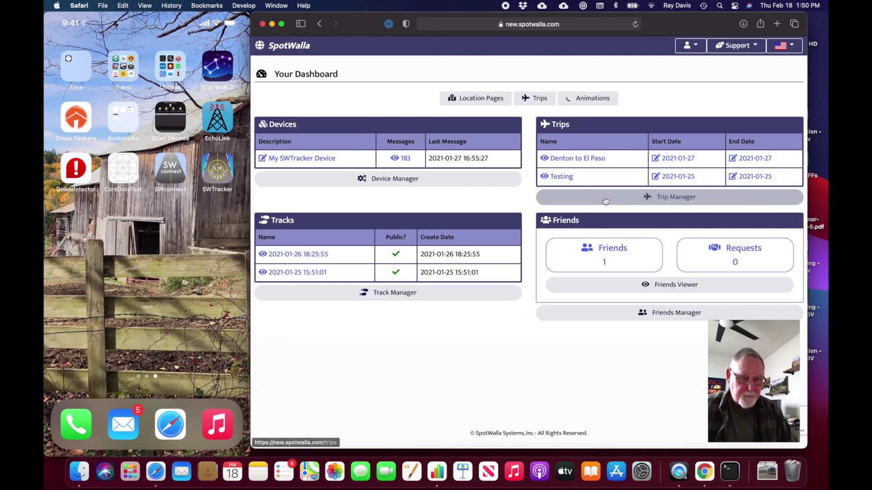
pyautogui.click(667, 200)
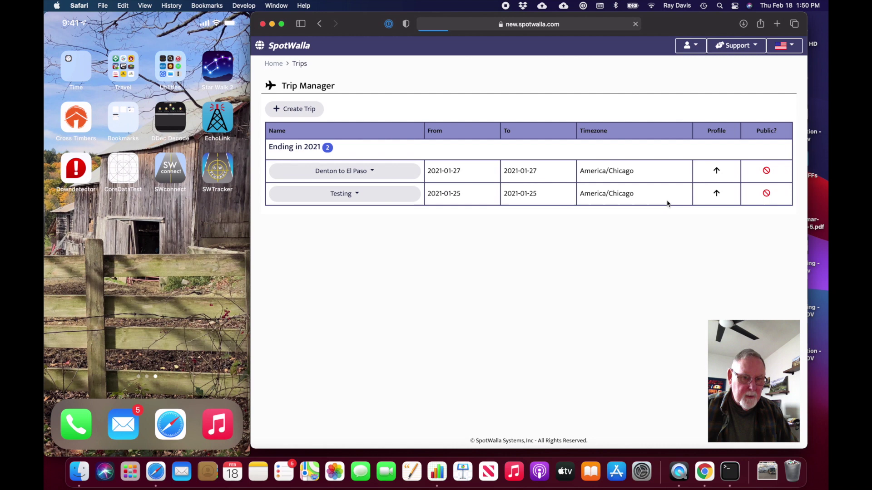
pyautogui.click(370, 173)
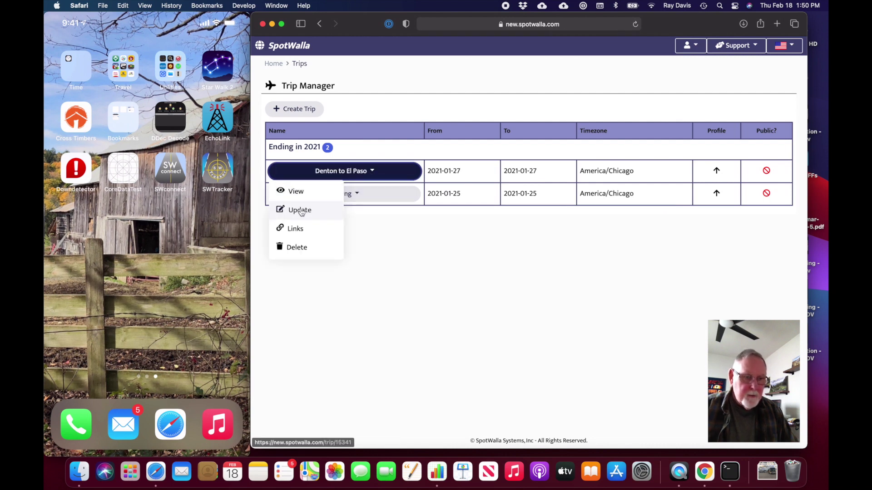
pyautogui.click(391, 207)
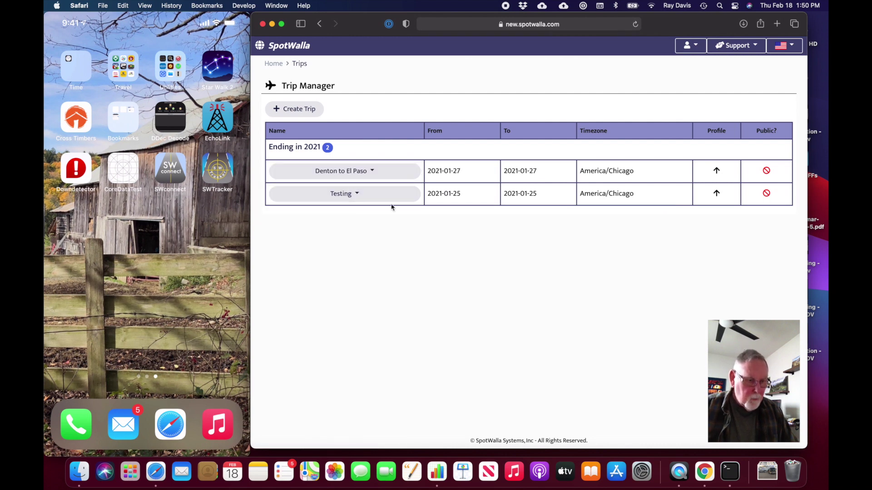
pyautogui.click(353, 195)
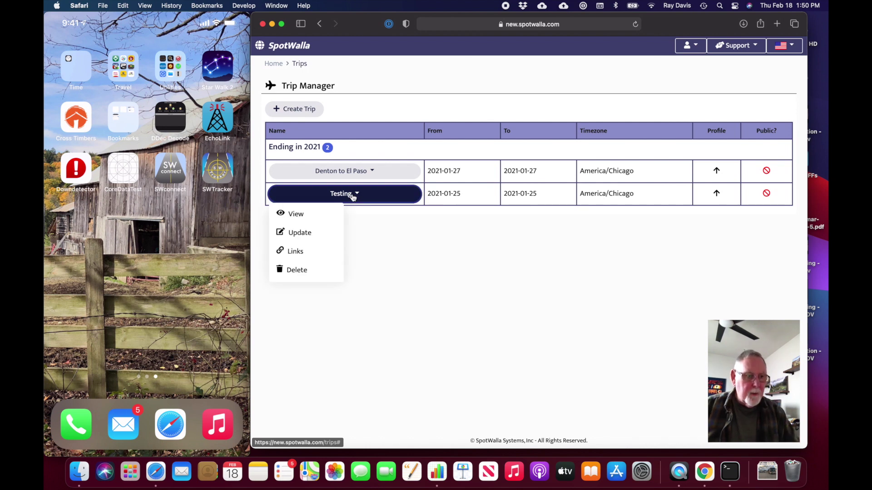
pyautogui.click(300, 233)
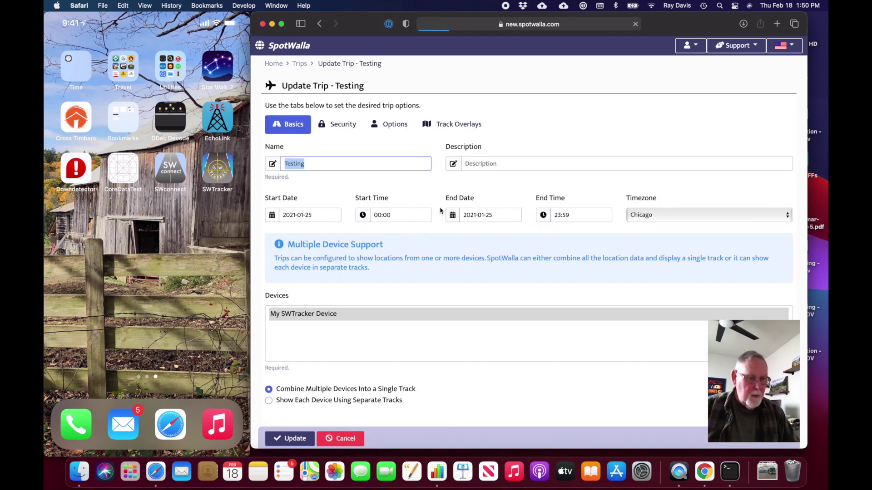
pyautogui.click(459, 127)
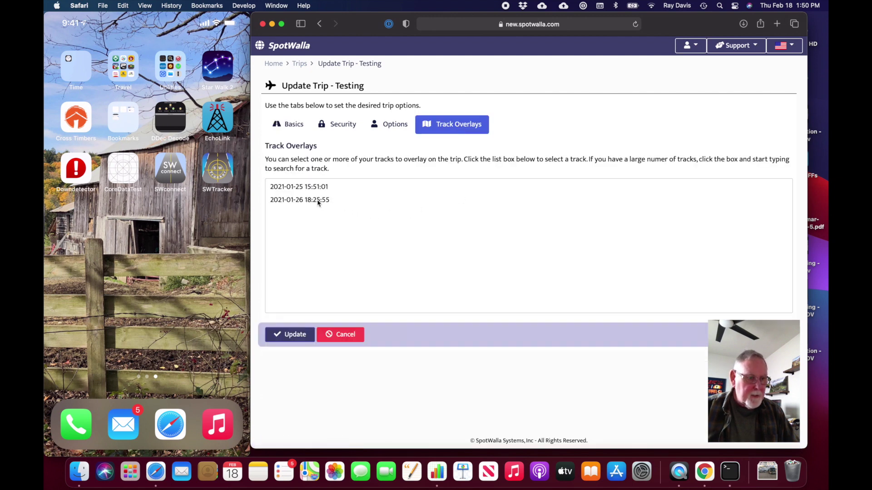
pyautogui.click(304, 190)
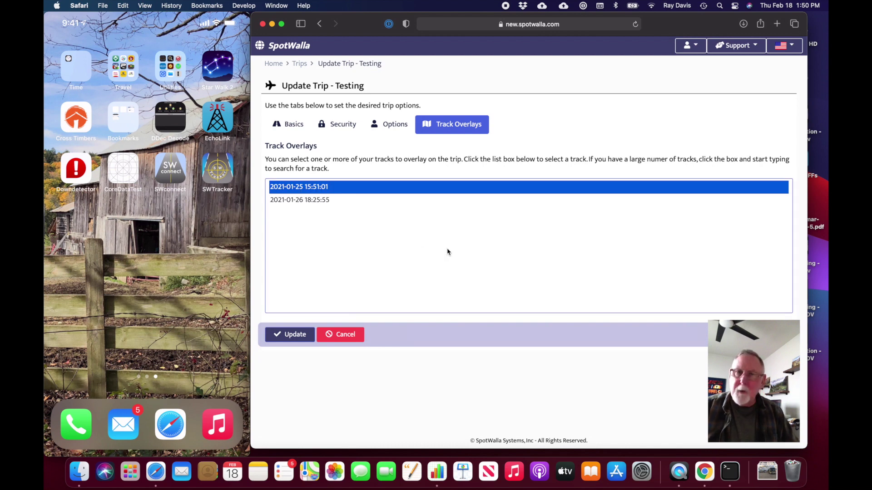
pyautogui.click(302, 338)
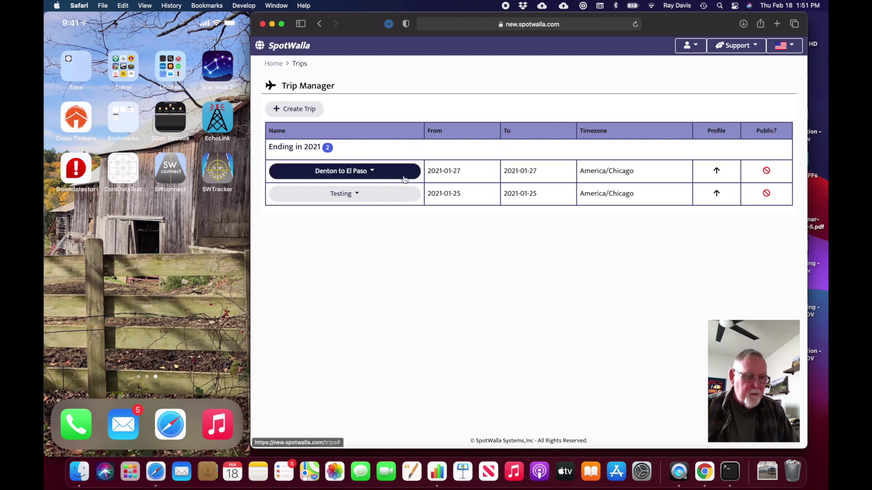
# View the Testing trip on the map.
pyautogui.click(370, 175)
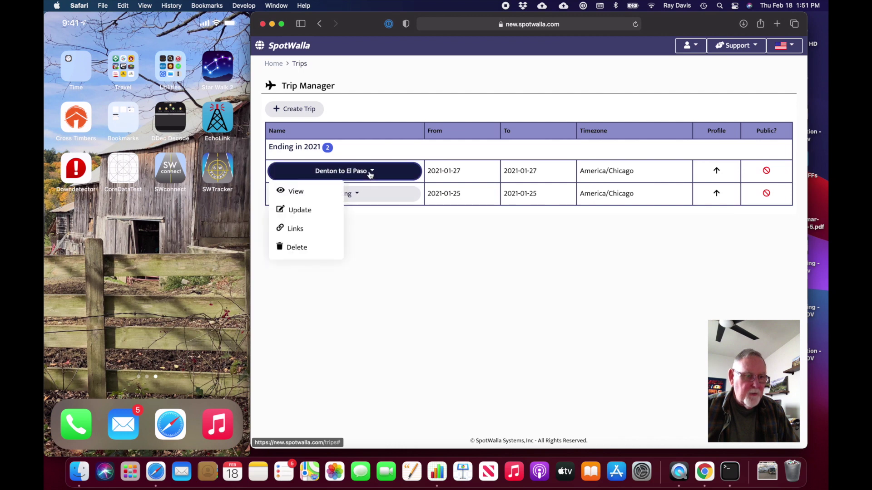
pyautogui.click(413, 244)
pyautogui.click(360, 195)
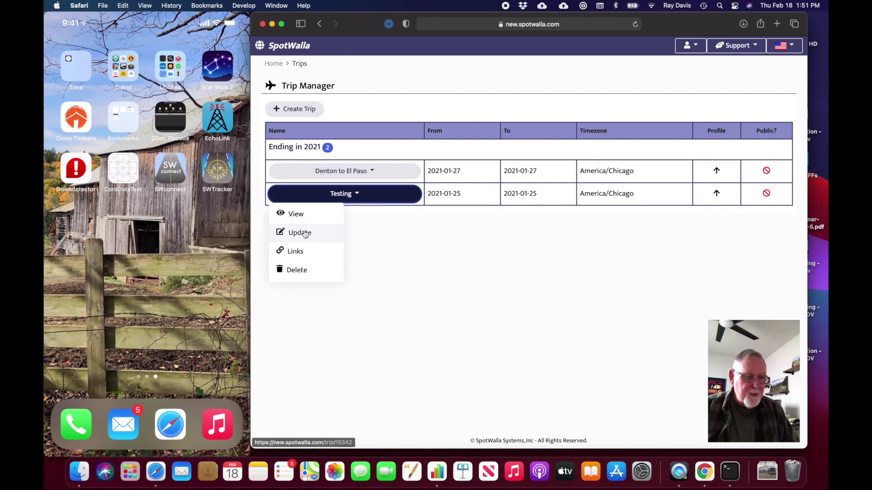
pyautogui.click(296, 214)
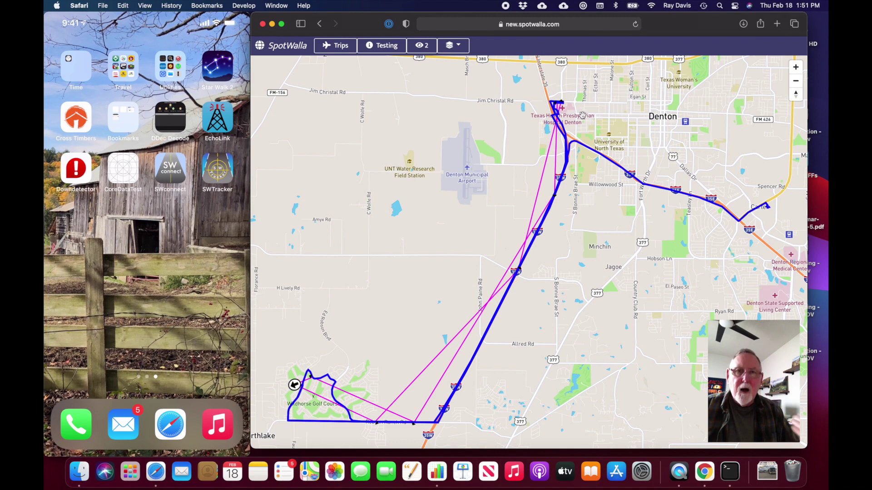
# Zoom in around Texas Health Presbyterian Hospital Denton to inspect the blue track nearby.
pyautogui.moveTo(593, 116); pyautogui.dragTo(576, 204)
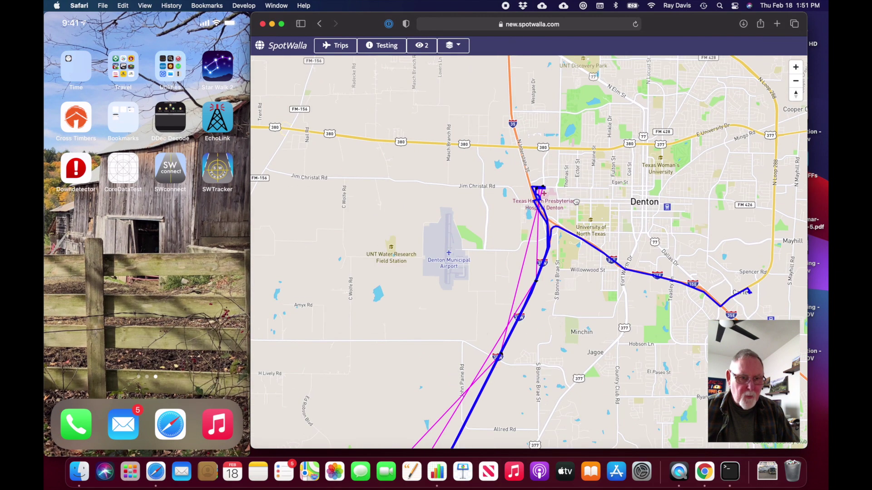
pyautogui.scroll(5, 576, 202)
pyautogui.scroll(2, 576, 201)
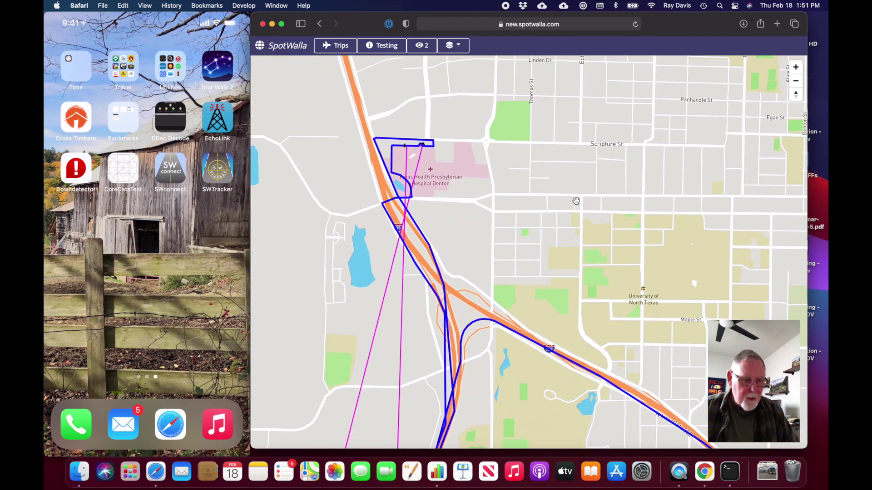
pyautogui.moveTo(468, 186); pyautogui.dragTo(604, 232)
pyautogui.scroll(3, 552, 210)
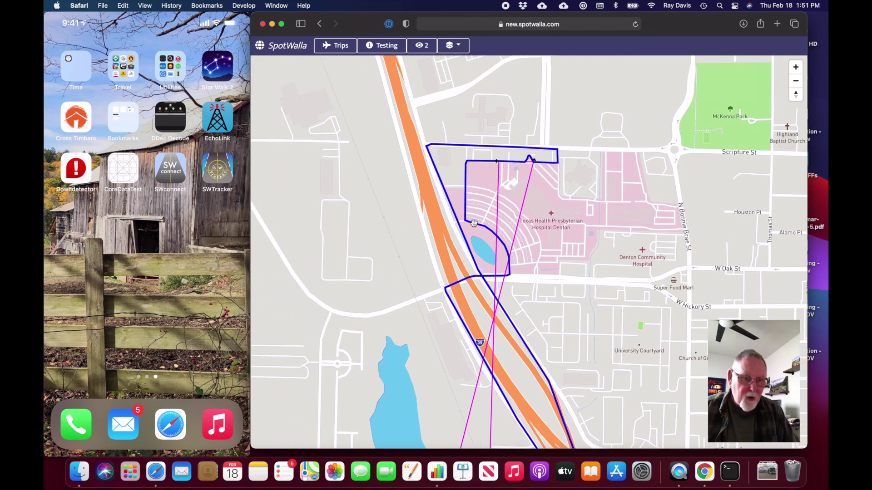
pyautogui.scroll(2, 442, 175)
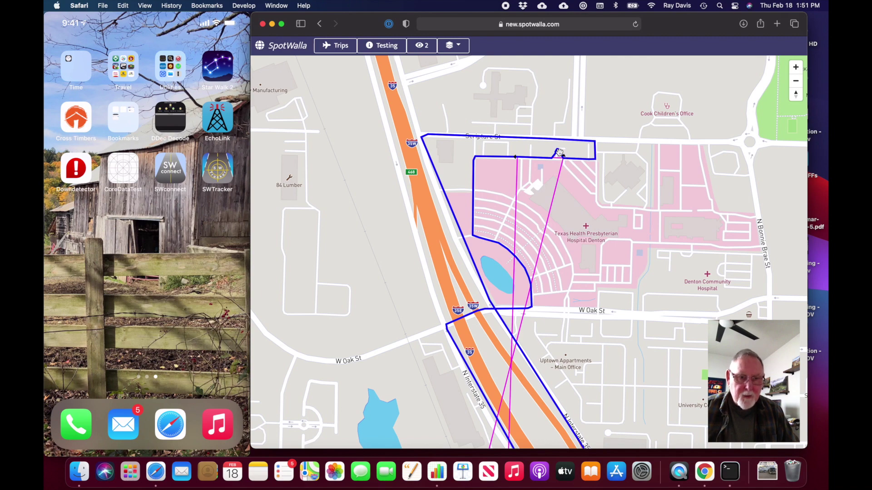
pyautogui.moveTo(616, 305); pyautogui.dragTo(670, 223)
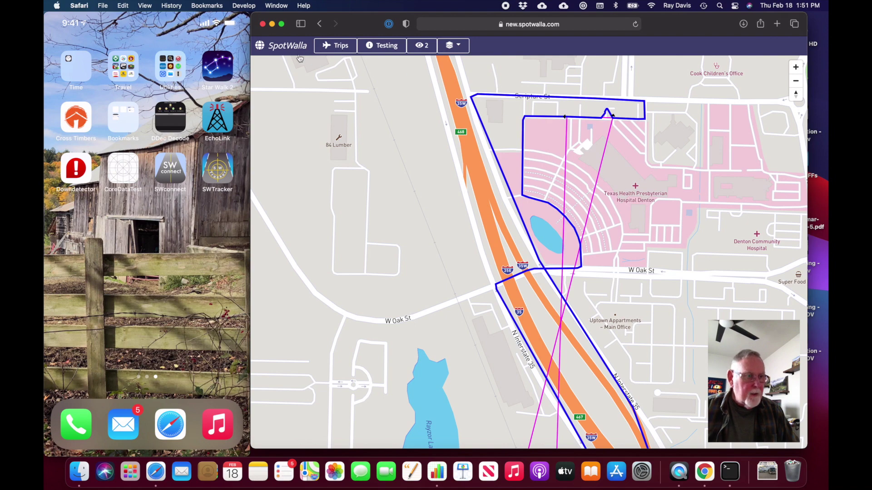
# Open the Denton to El Paso trip for editing from the Trip Manager.
pyautogui.click(284, 49)
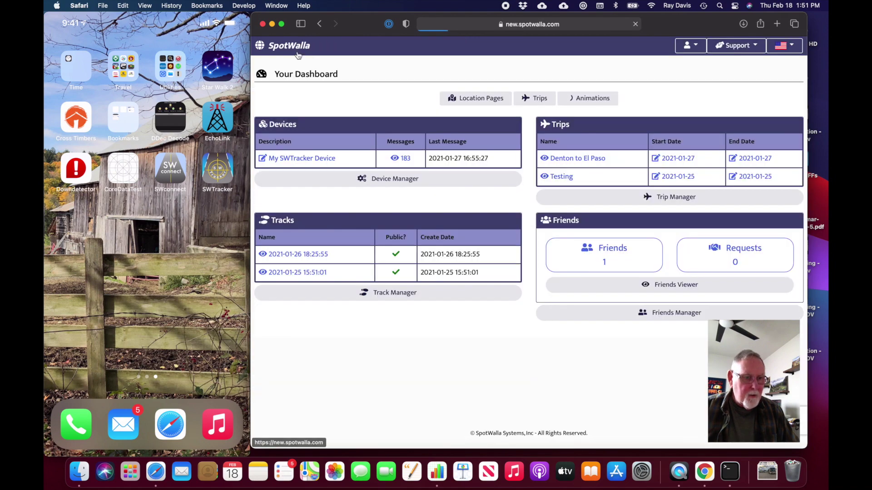
pyautogui.click(667, 198)
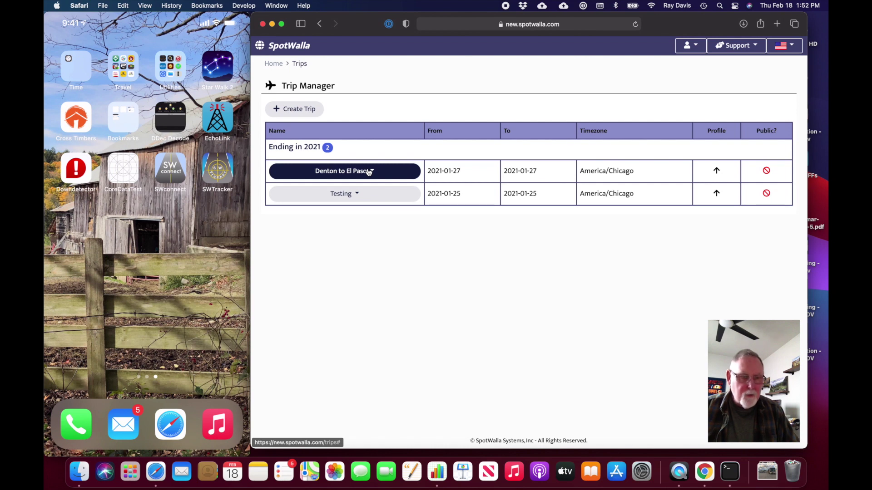
pyautogui.click(372, 171)
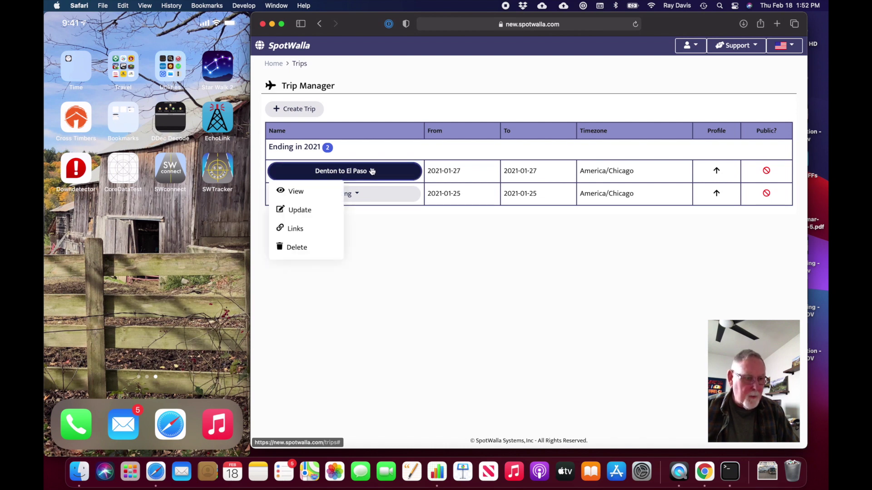
pyautogui.click(307, 213)
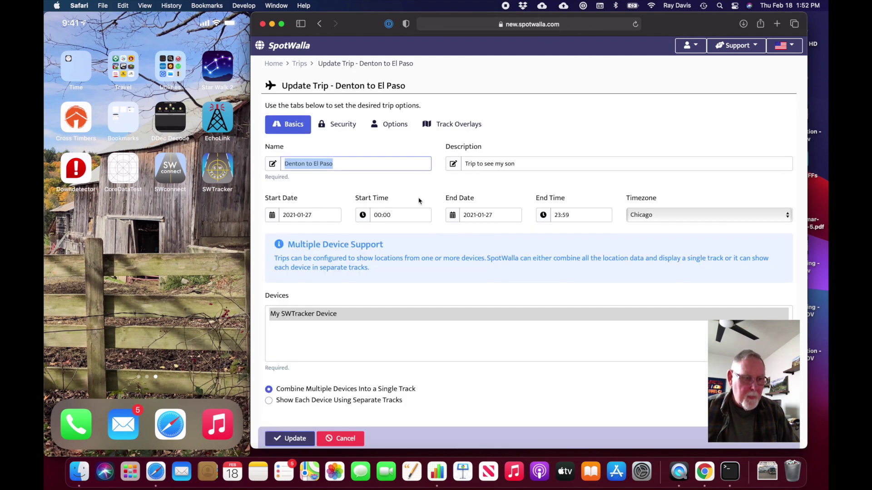
pyautogui.click(445, 125)
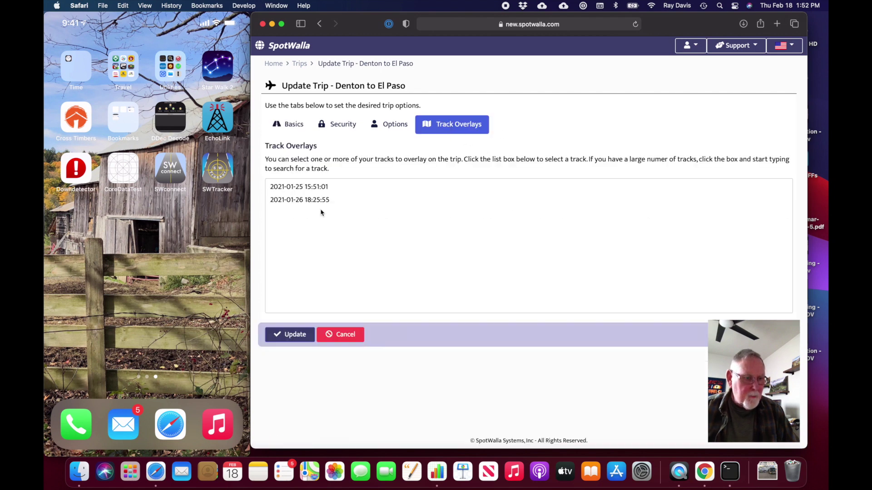
pyautogui.click(307, 204)
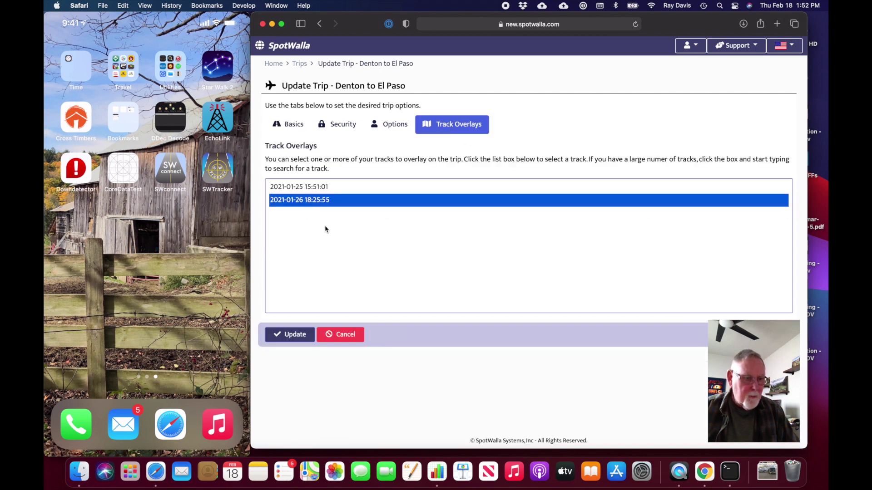
pyautogui.click(296, 341)
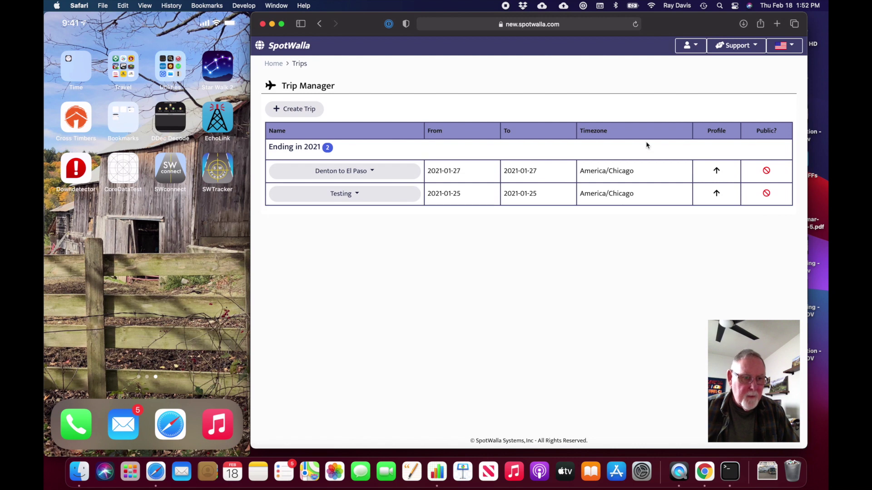
pyautogui.click(361, 171)
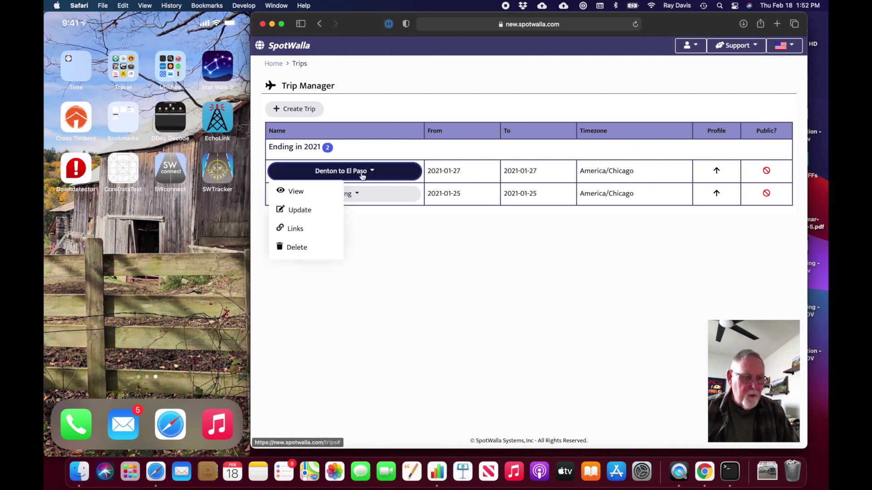
# View the Denton to El Paso trip map, zooming into Odessa's overlay track and back out.
pyautogui.click(296, 191)
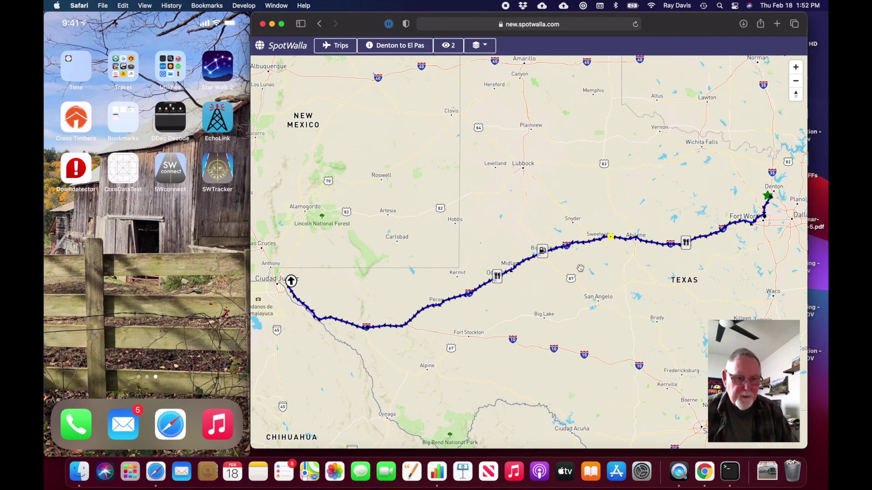
pyautogui.scroll(3, 579, 267)
pyautogui.scroll(3, 573, 270)
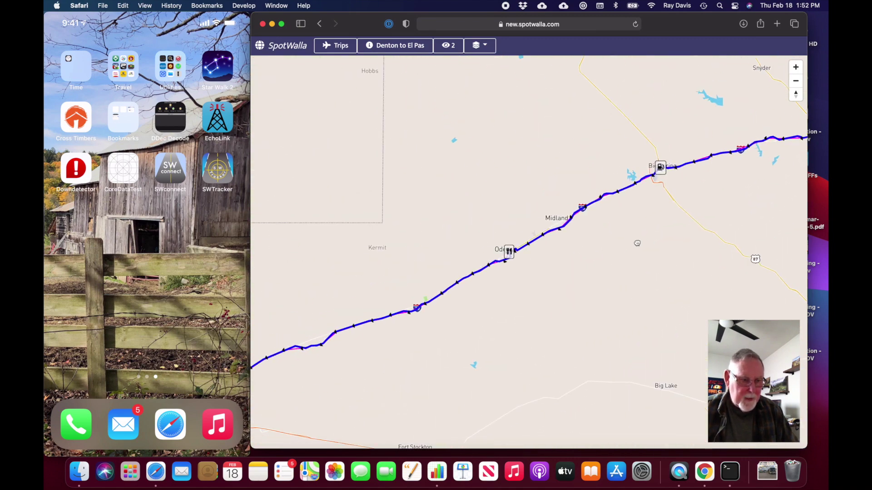
pyautogui.scroll(3, 577, 282)
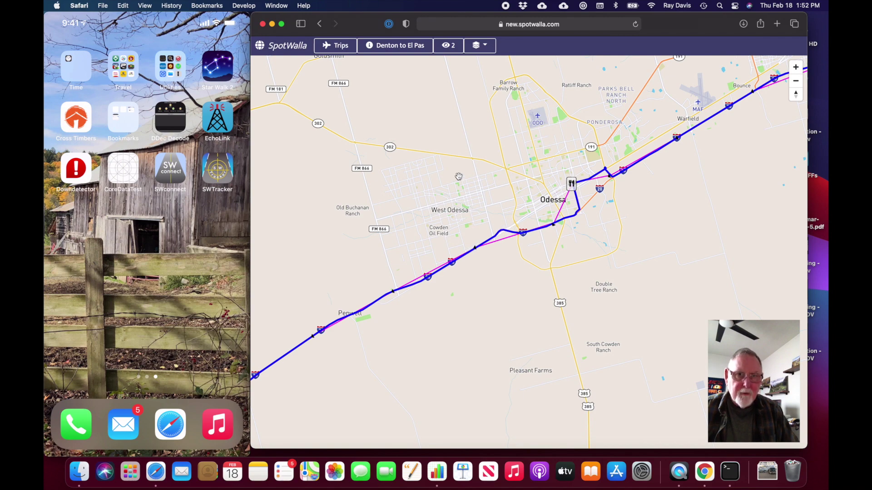
pyautogui.scroll(1, 477, 177)
pyautogui.scroll(-3, 477, 177)
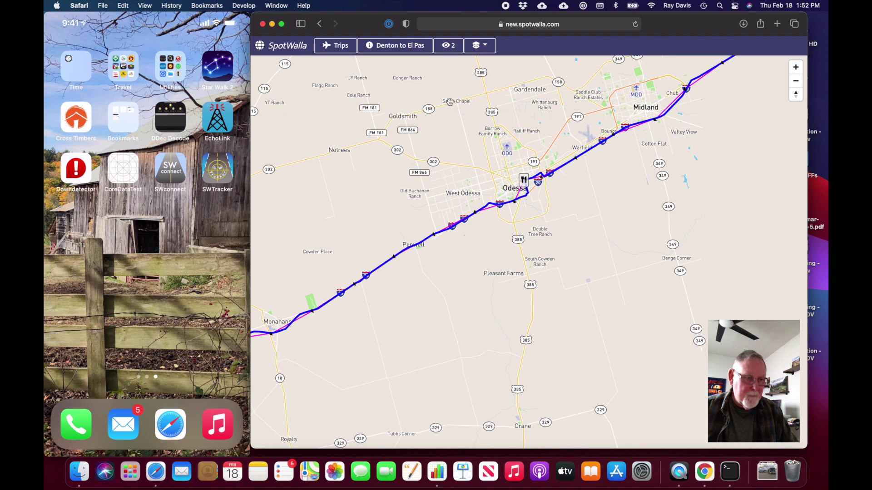
pyautogui.scroll(-3, 441, 112)
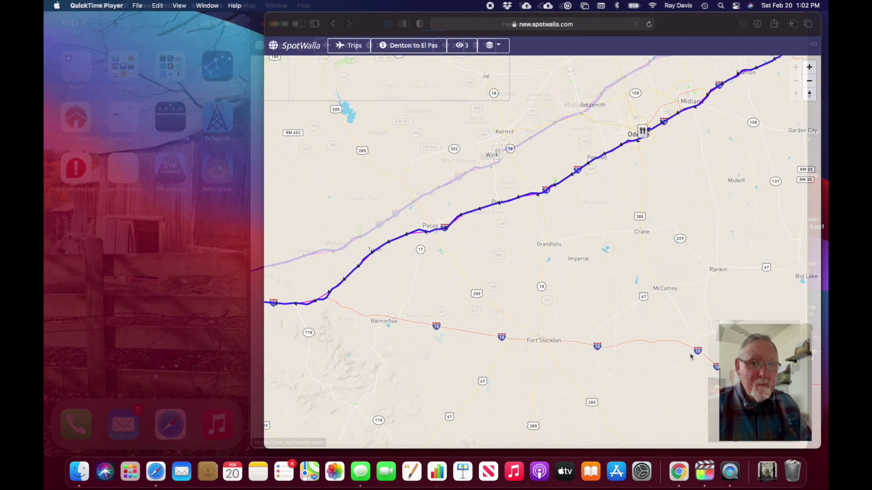